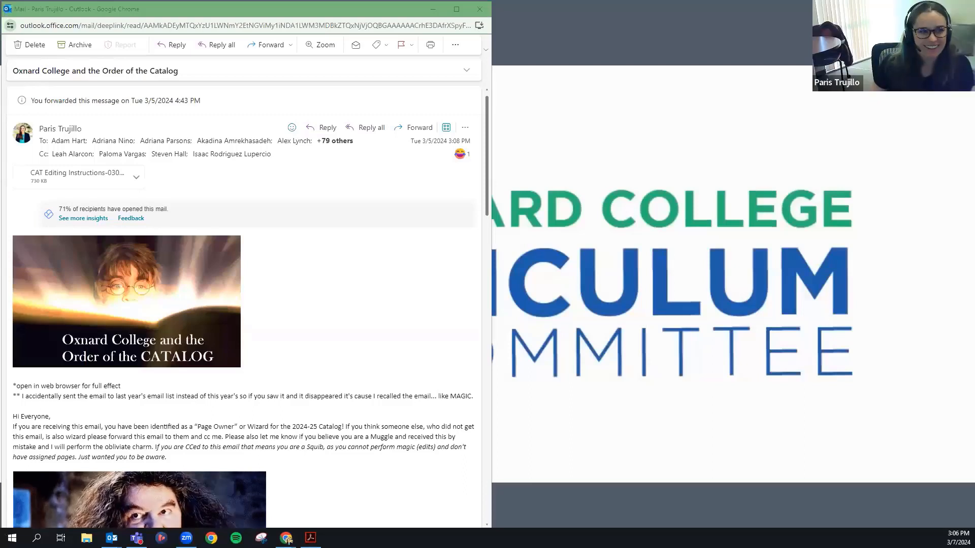
scroll(251, 371, "down", 2)
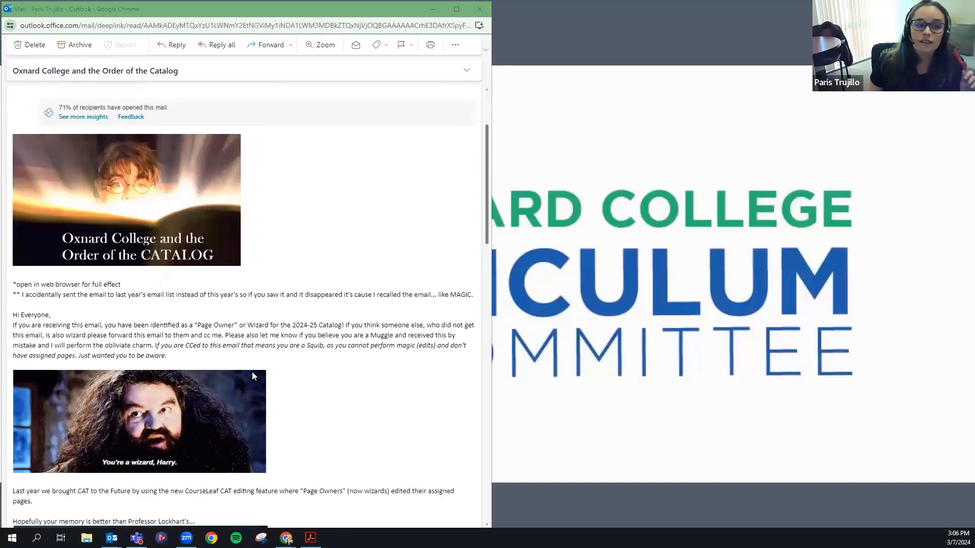
scroll(267, 321, "up", 2)
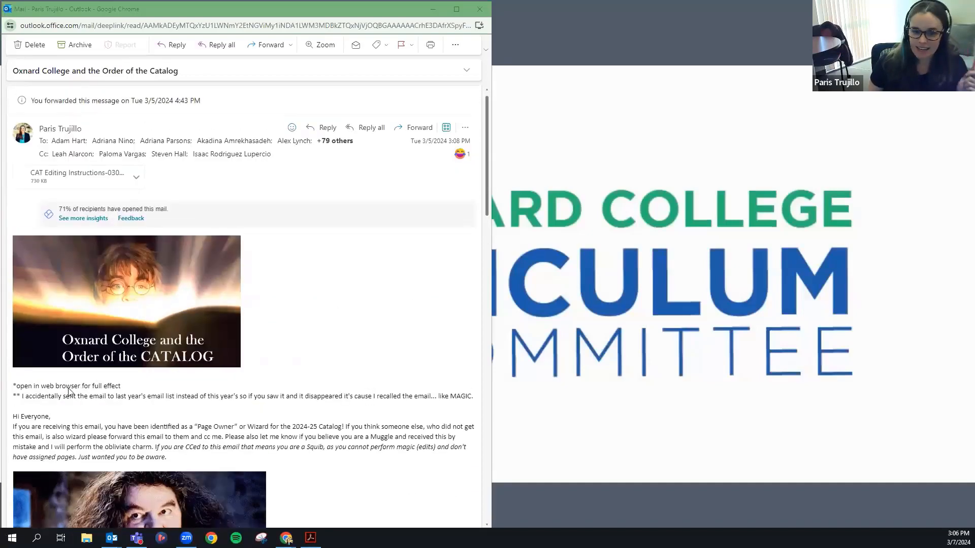
left_click_drag(40, 386, 103, 387)
left_click(146, 387)
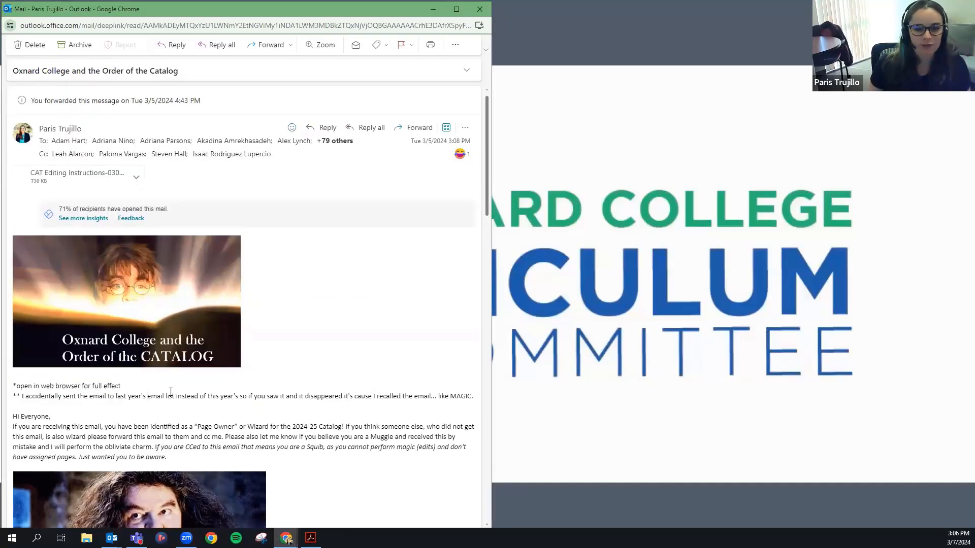
scroll(164, 387, "down", 3)
scroll(164, 384, "down", 2)
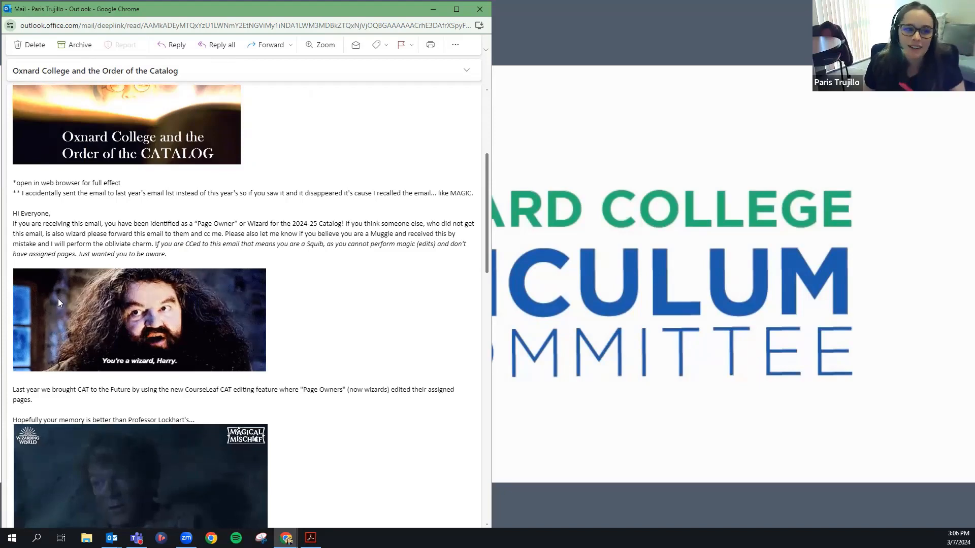
scroll(245, 384, "down", 6)
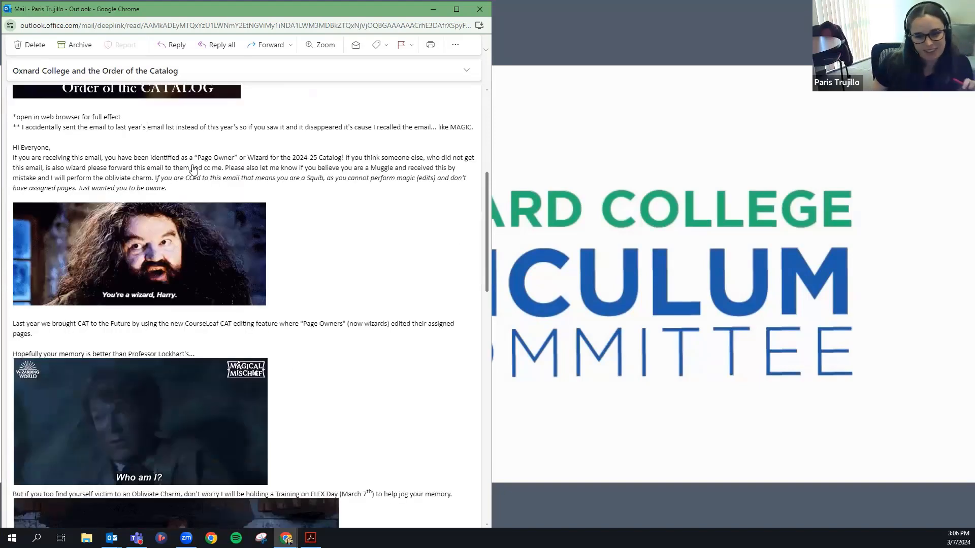
scroll(245, 385, "down", 3)
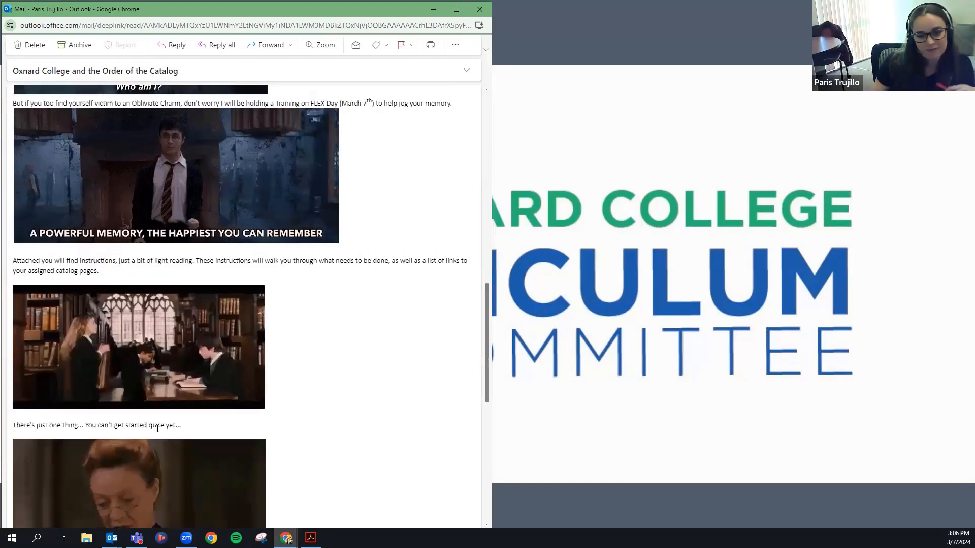
scroll(269, 421, "up", 14)
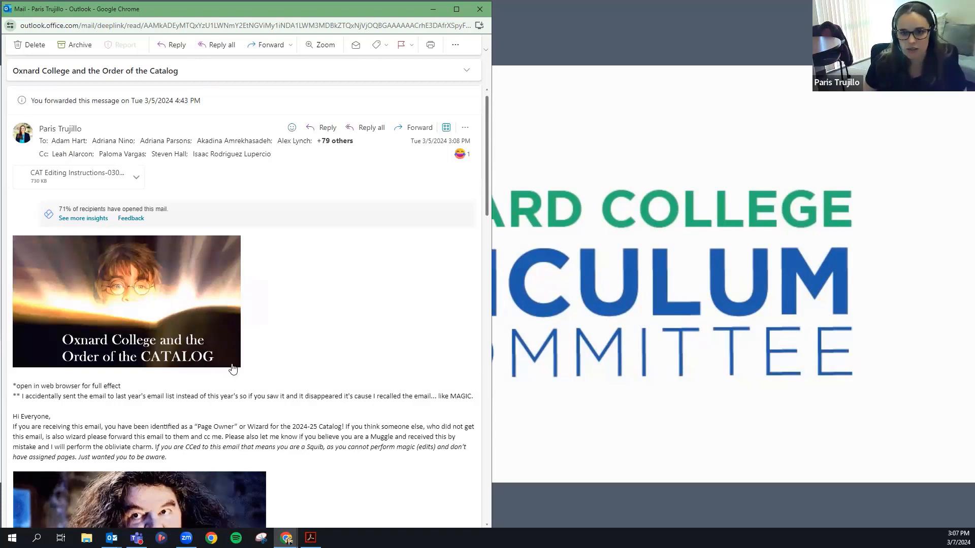
scroll(232, 369, "down", 1)
scroll(152, 279, "up", 1)
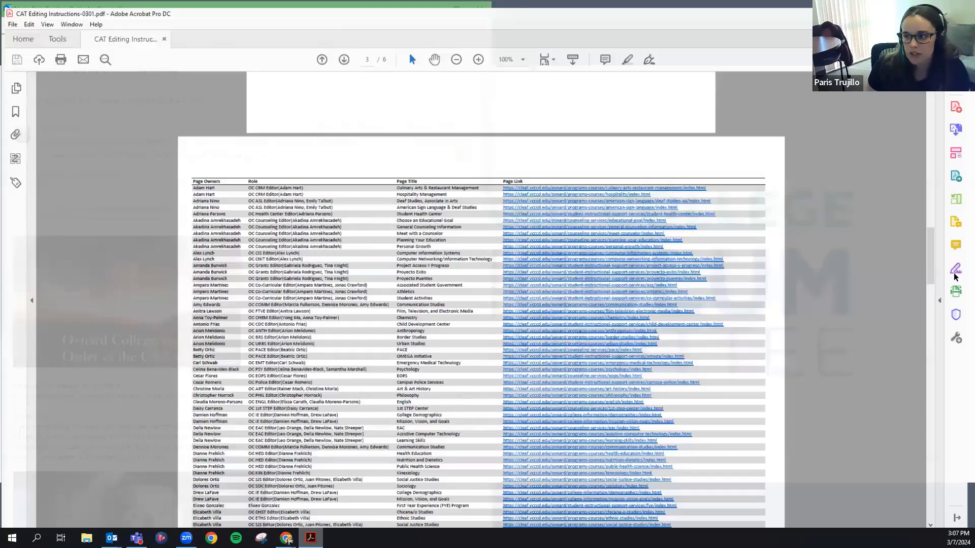
Scroll CAT Editing Instructions-0301.pdf from page 1 down to the page-owner table on page 3.
left_click_drag(939, 269, 937, 93)
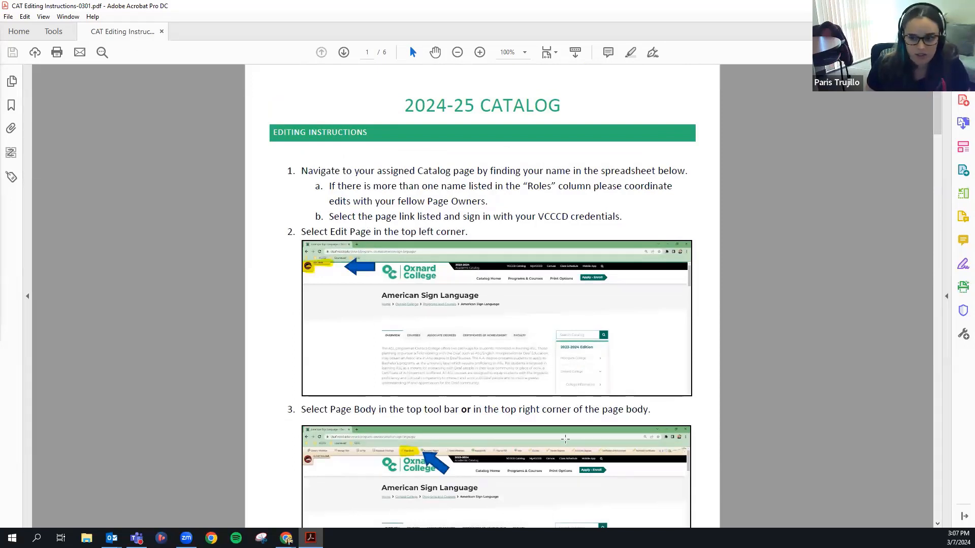
scroll(478, 448, "down", 15)
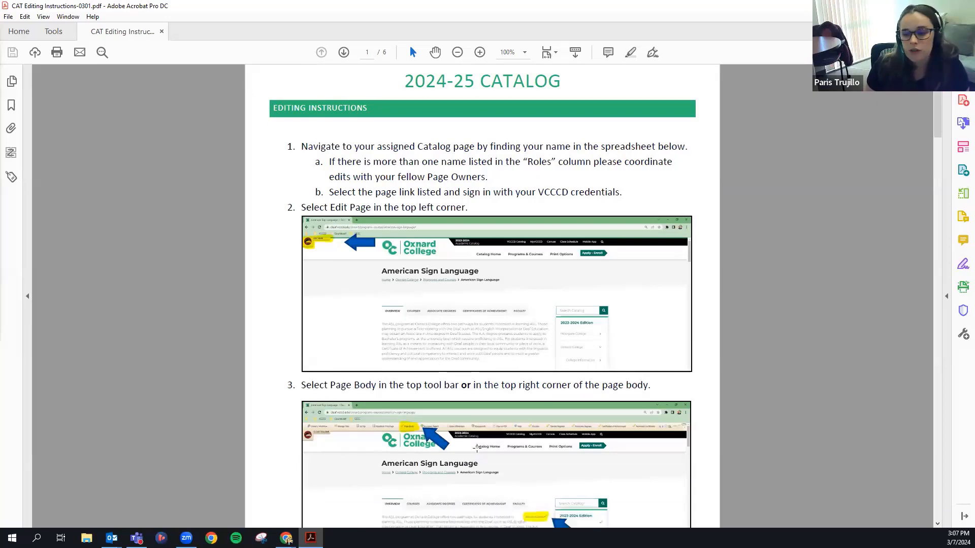
scroll(531, 441, "down", 10)
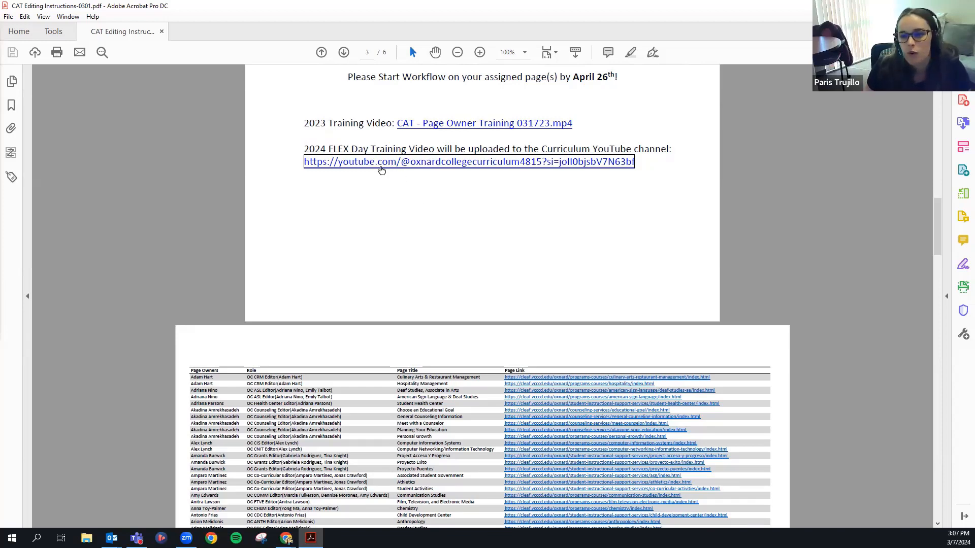
scroll(563, 287, "down", 1)
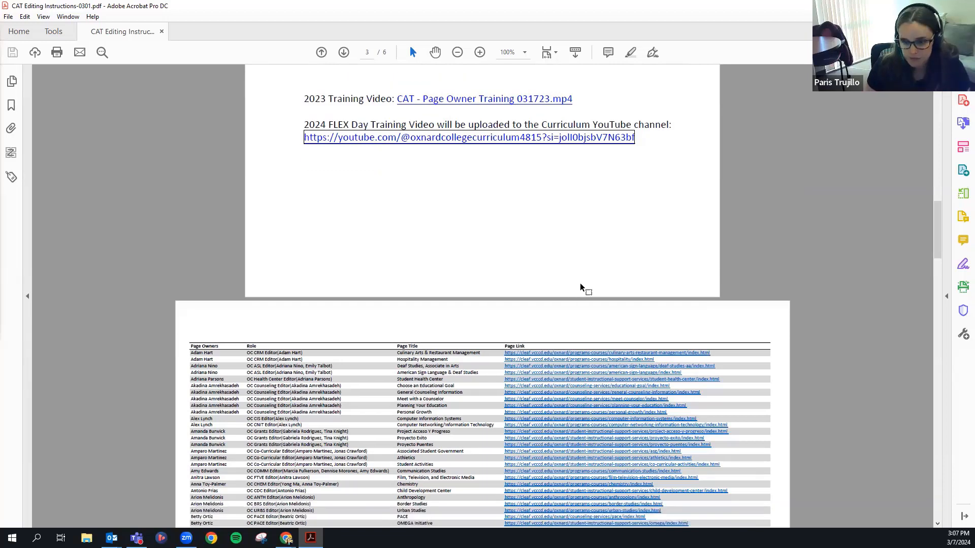
scroll(583, 286, "down", 1)
scroll(634, 260, "down", 6)
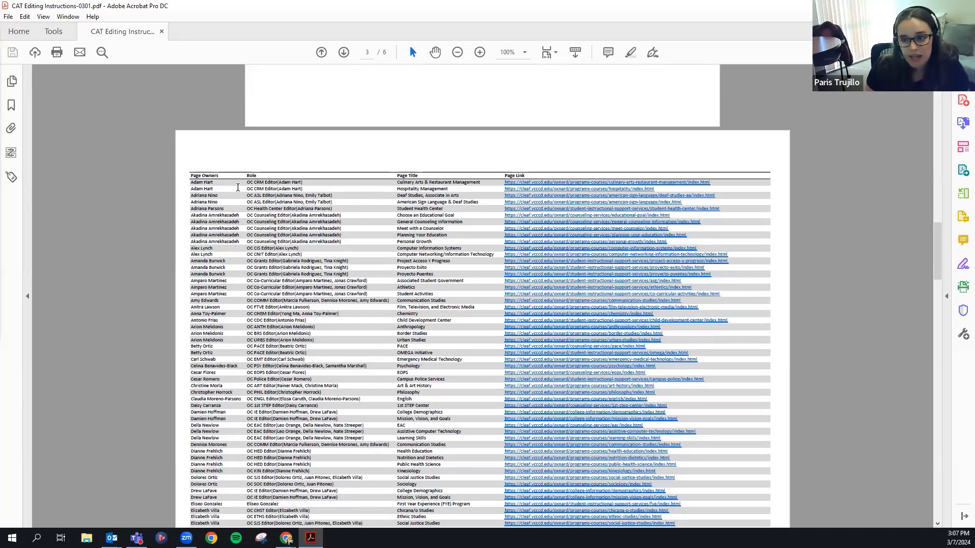
scroll(373, 324, "down", 1)
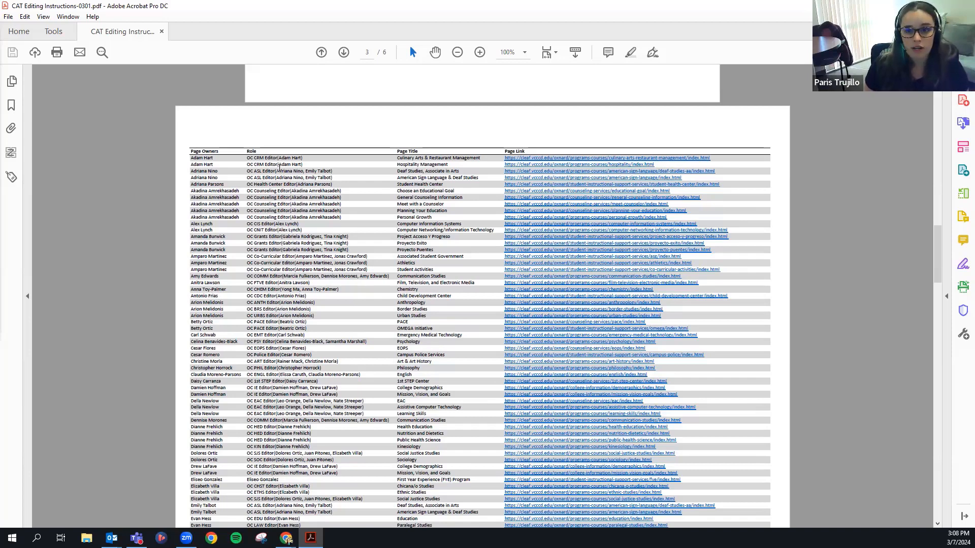
left_click_drag(276, 171, 314, 180)
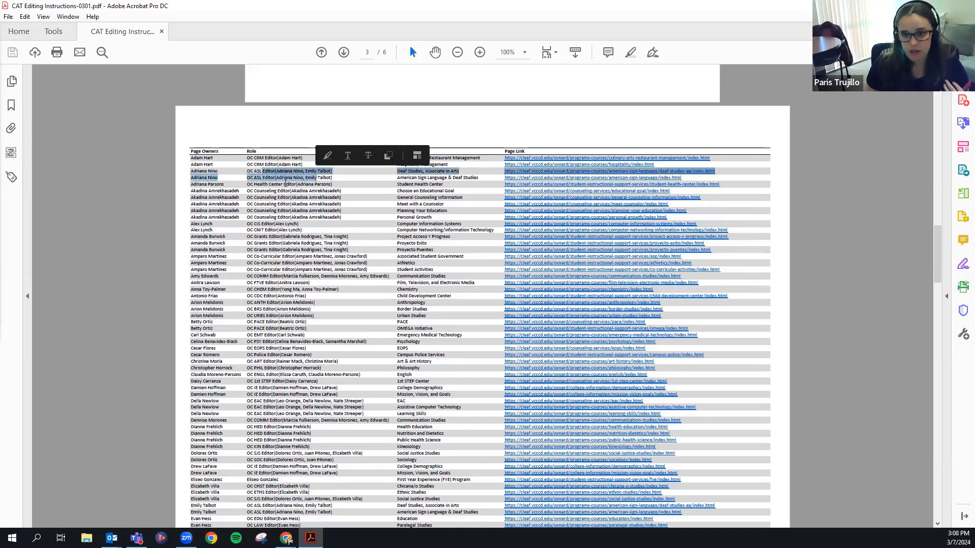
left_click(280, 181)
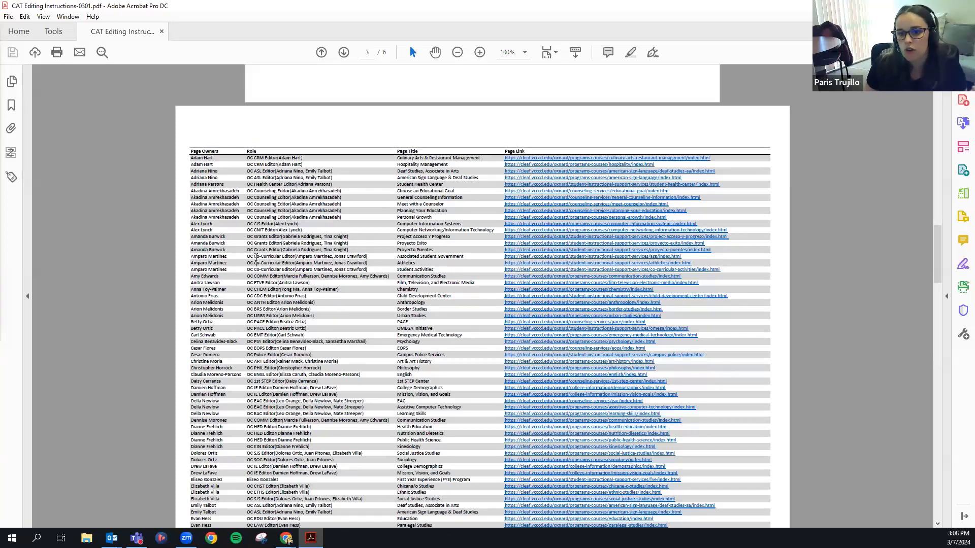
left_click_drag(259, 262, 285, 259)
left_click(346, 262)
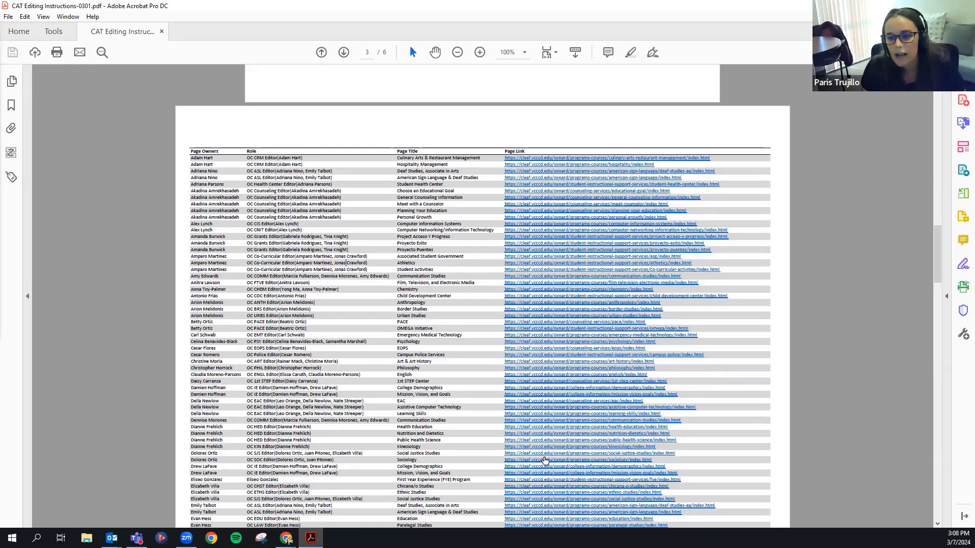
scroll(425, 446, "down", 3)
scroll(424, 445, "up", 4)
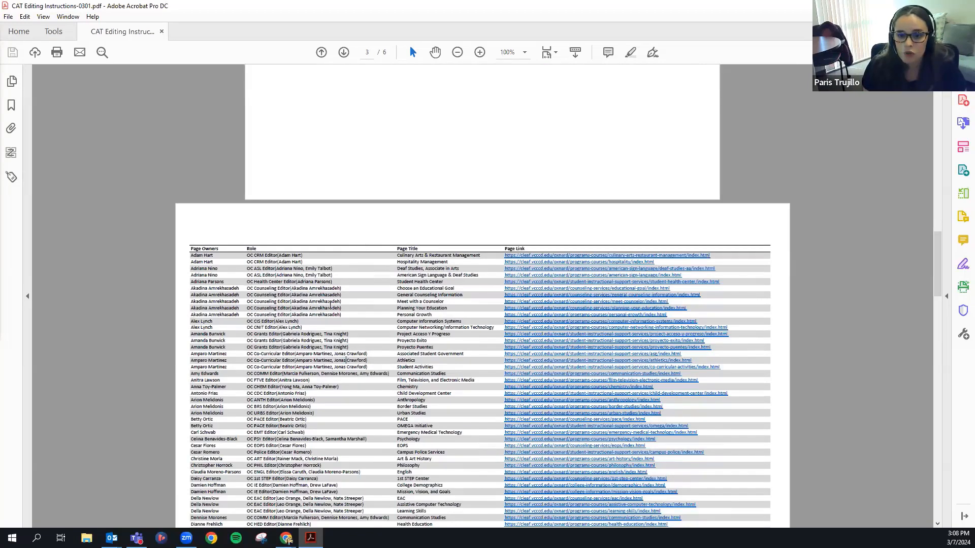
scroll(213, 259, "down", 1)
scroll(213, 258, "down", 1)
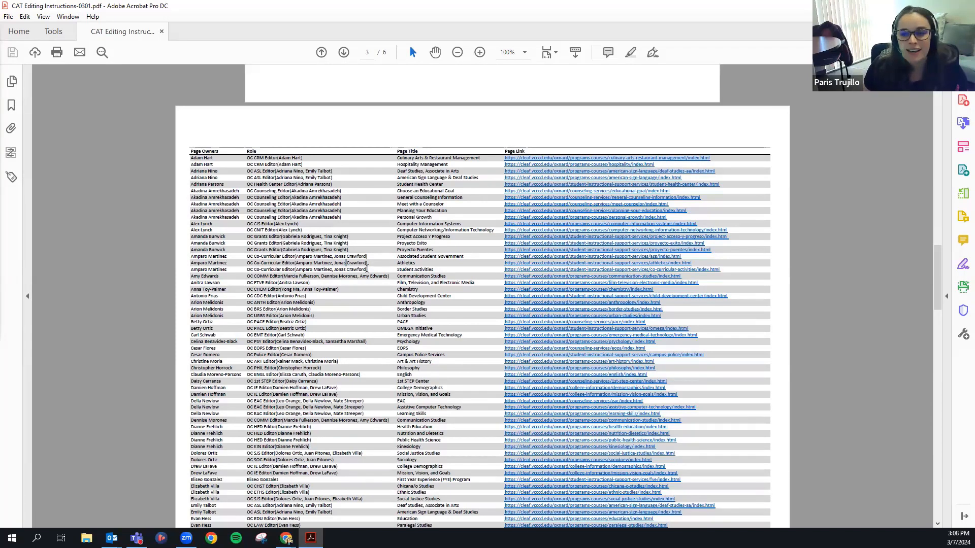
scroll(359, 283, "down", 1)
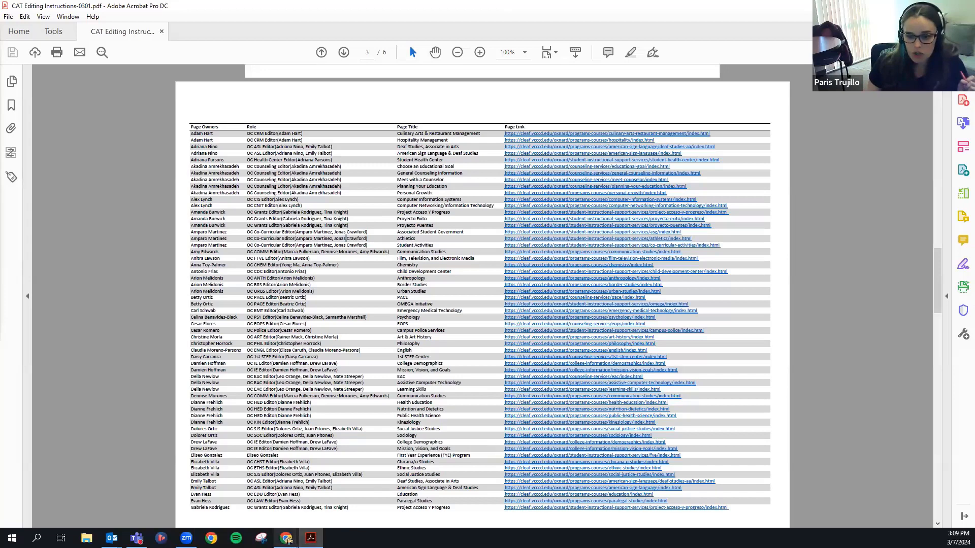
mouse_move(287, 538)
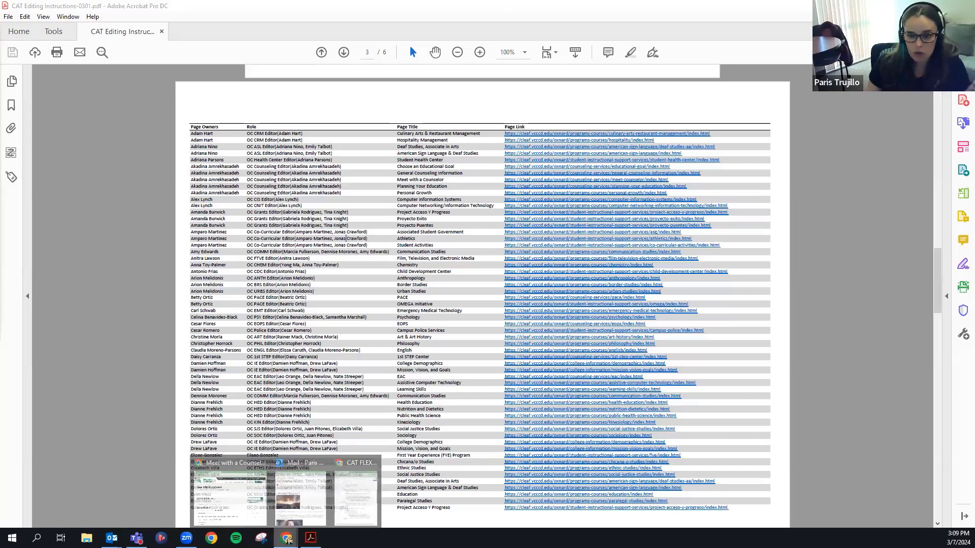
Bring the catalog browser forward and switch to the Anthropology page.
left_click(234, 514)
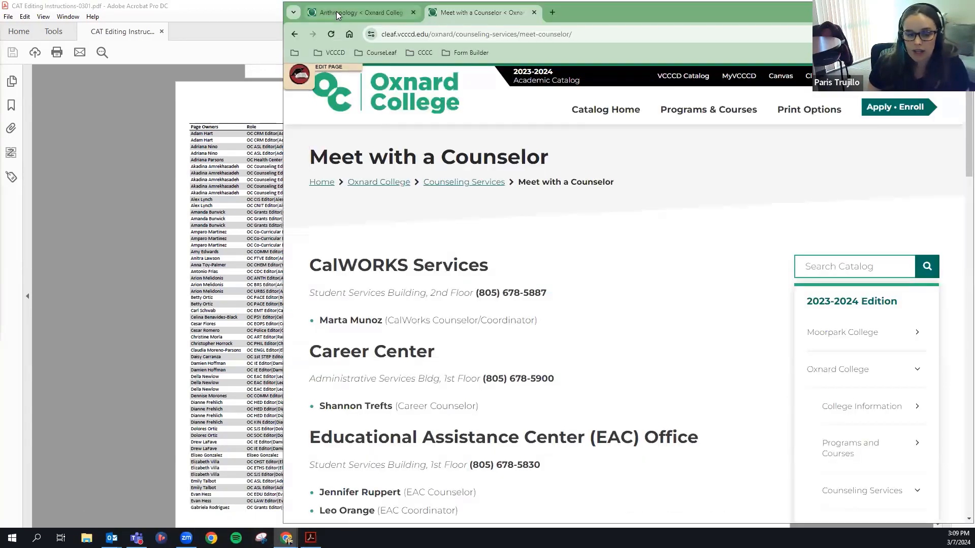
left_click(337, 14)
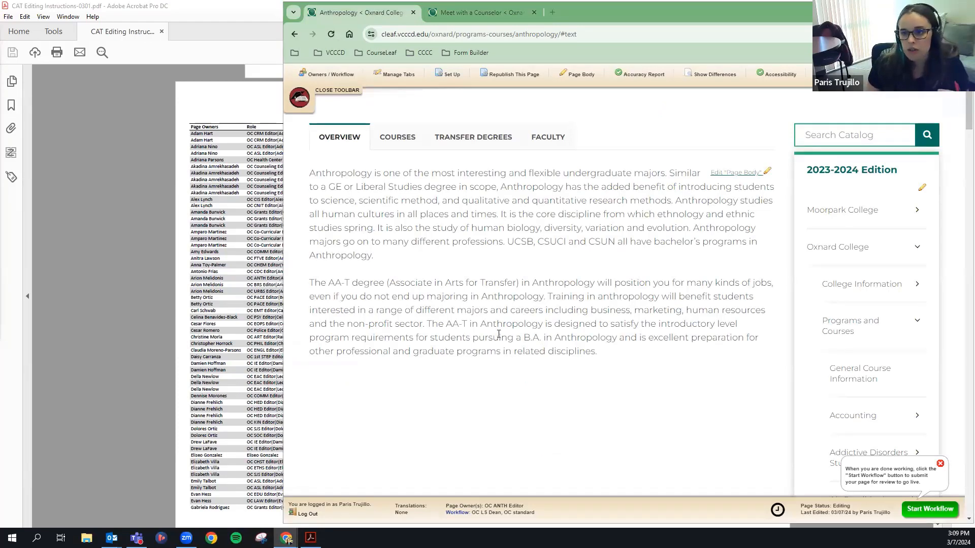
scroll(498, 332, "up", 3)
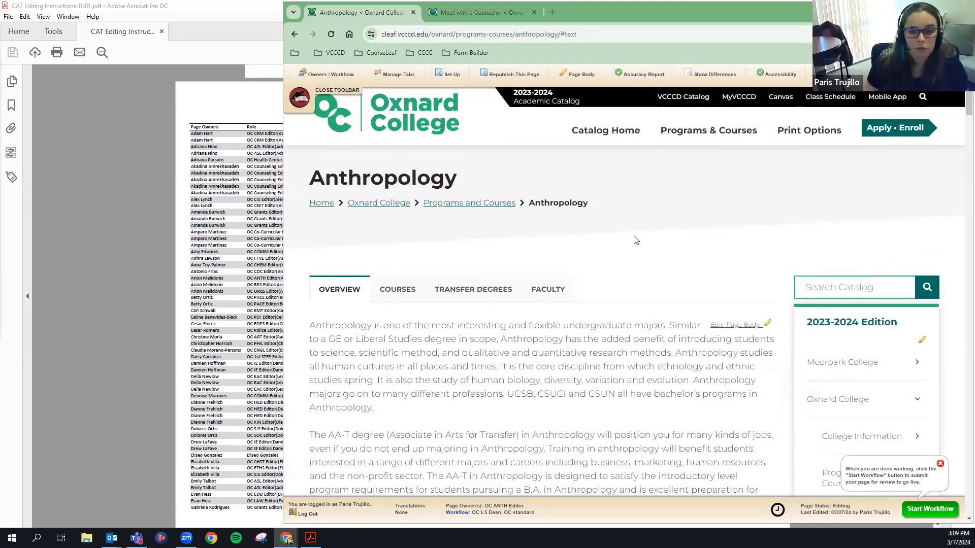
scroll(641, 241, "down", 1)
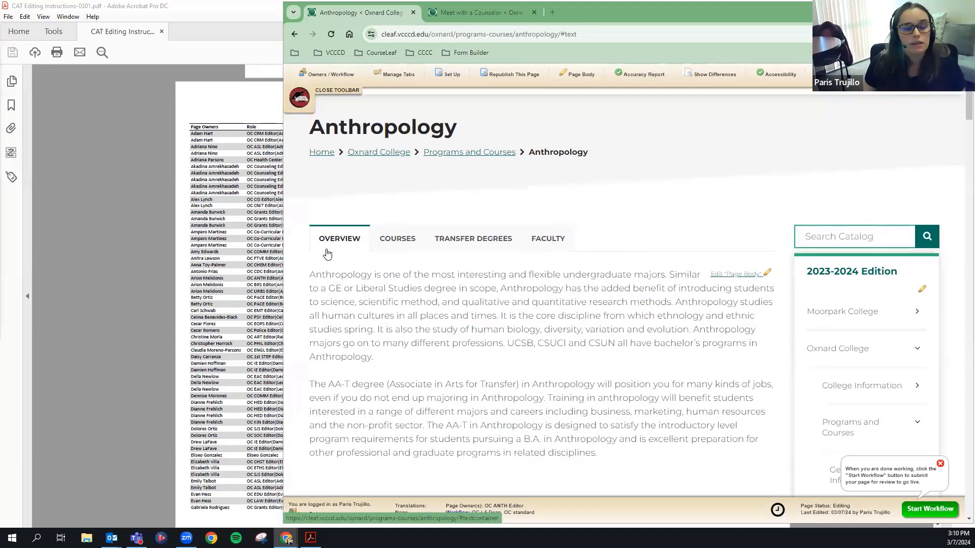
Show the Anthropology Faculty contacts and launch Edit "Faculty", opening the MyVCCCD login.
left_click(554, 245)
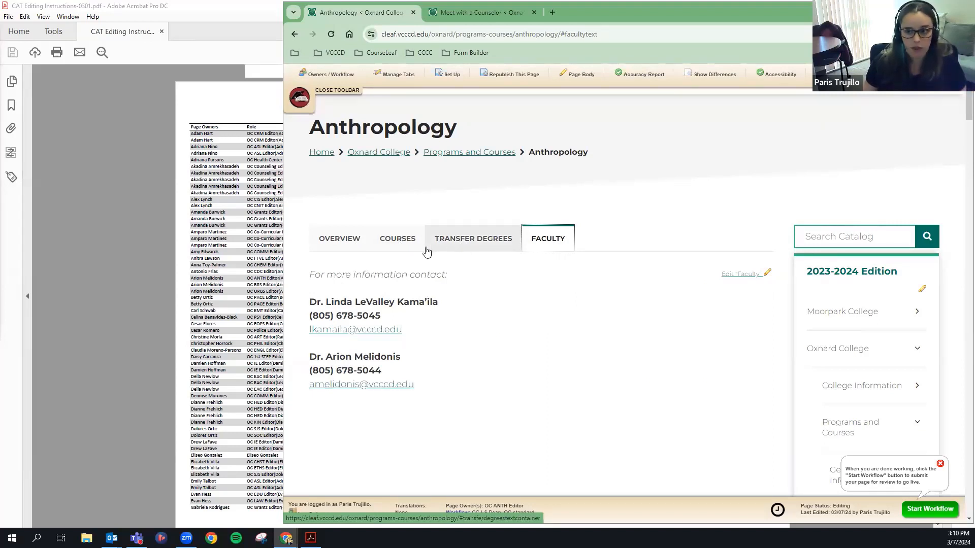
left_click(346, 251)
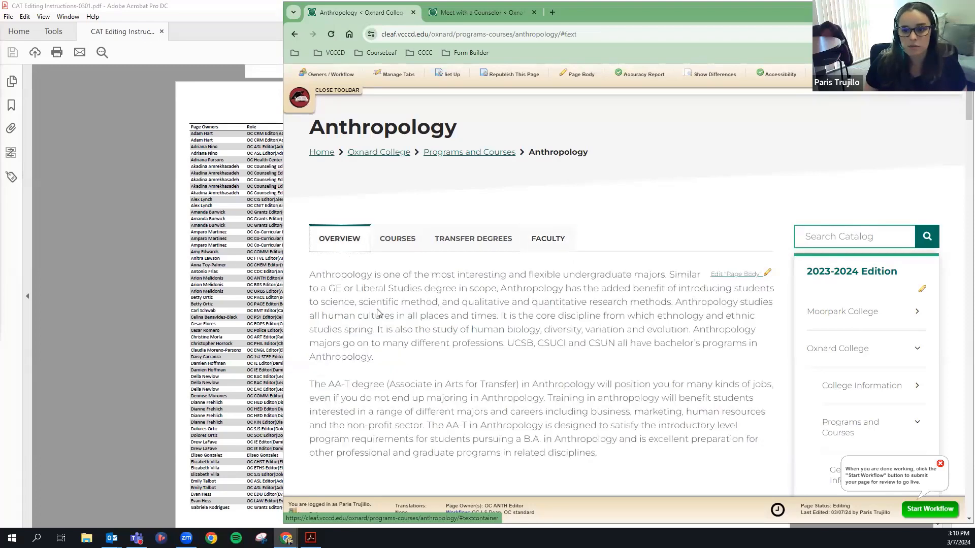
scroll(400, 295, "down", 1)
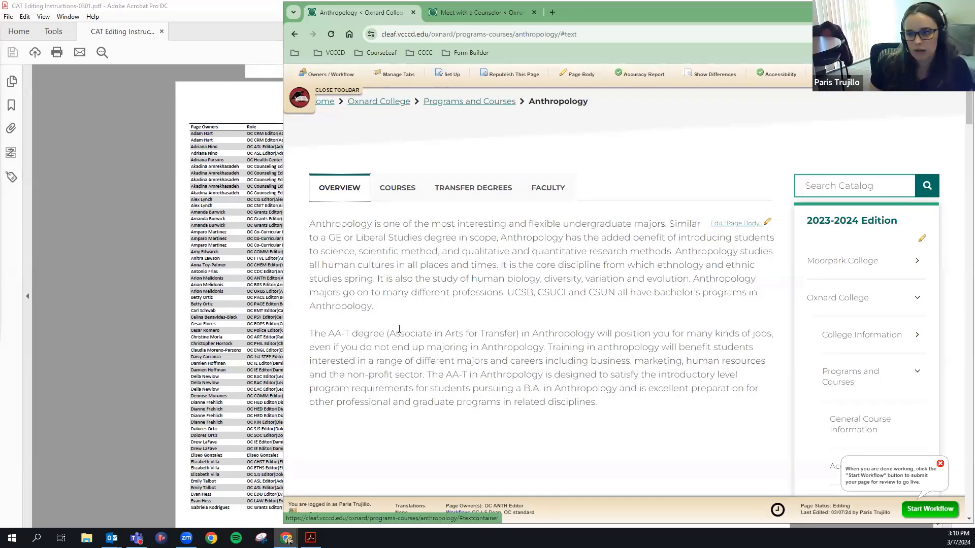
left_click(547, 195)
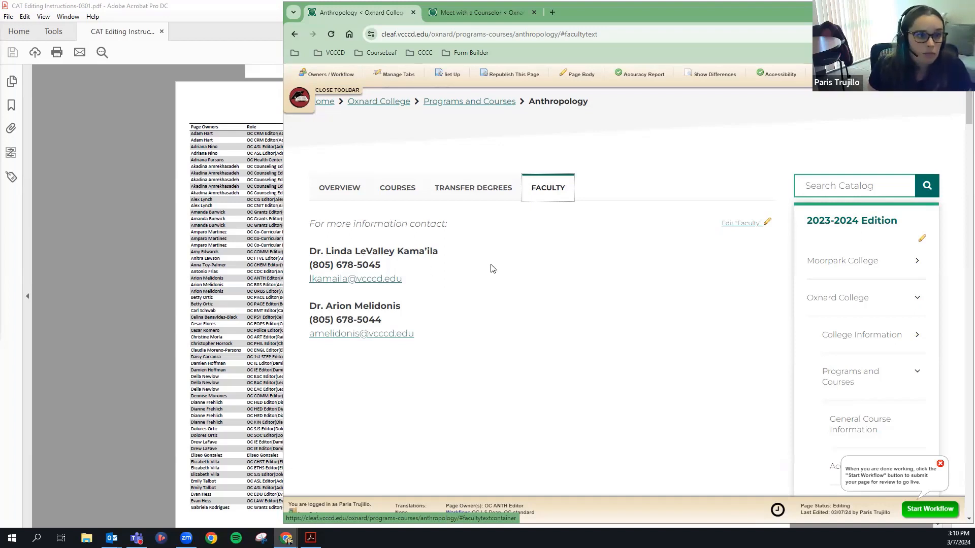
left_click(740, 223)
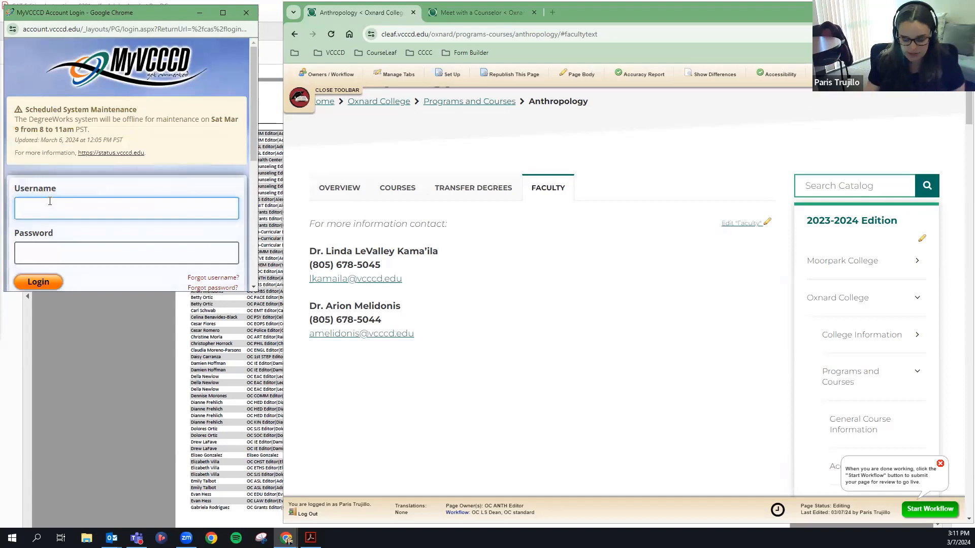
Sign in to MyVCCCD with the account username and password, re-entering the password once.
key("Tab")
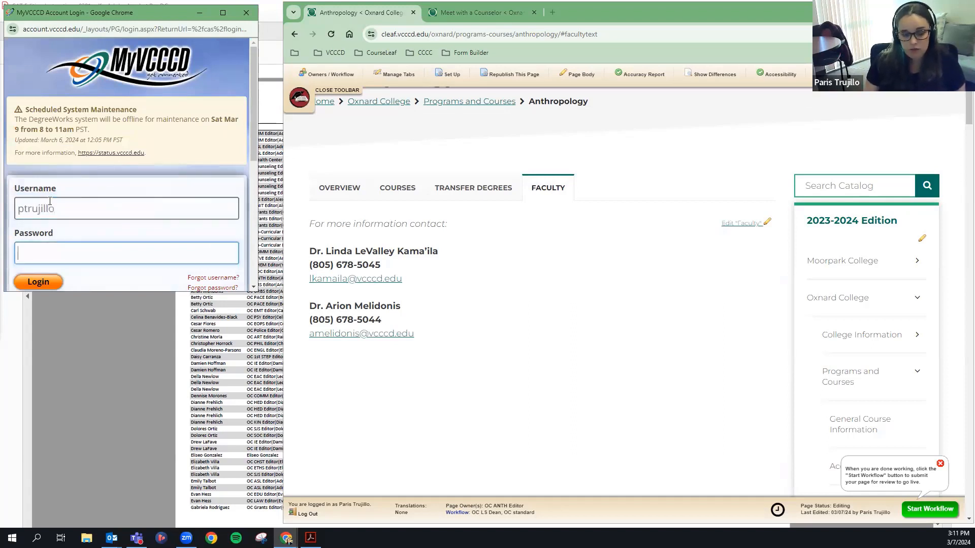
type("••••••••••••")
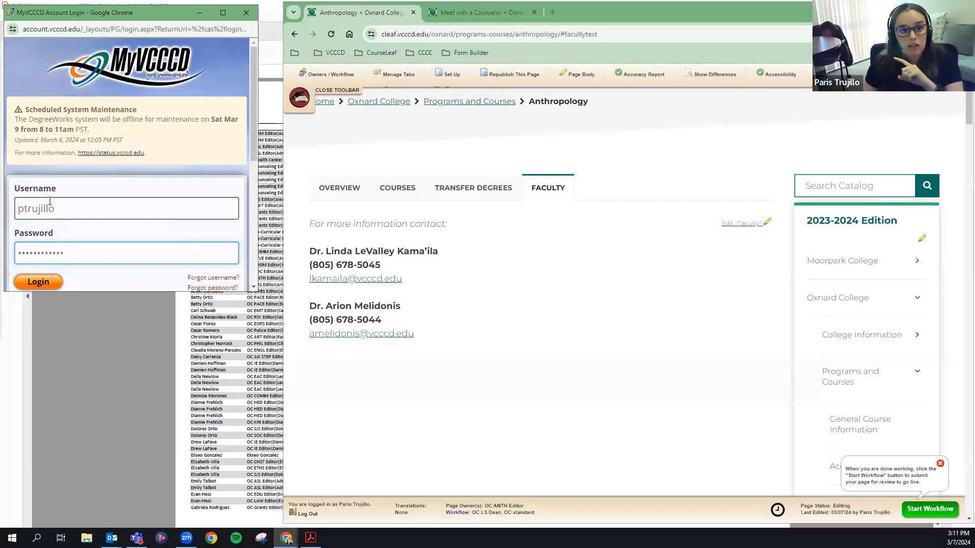
key("Return")
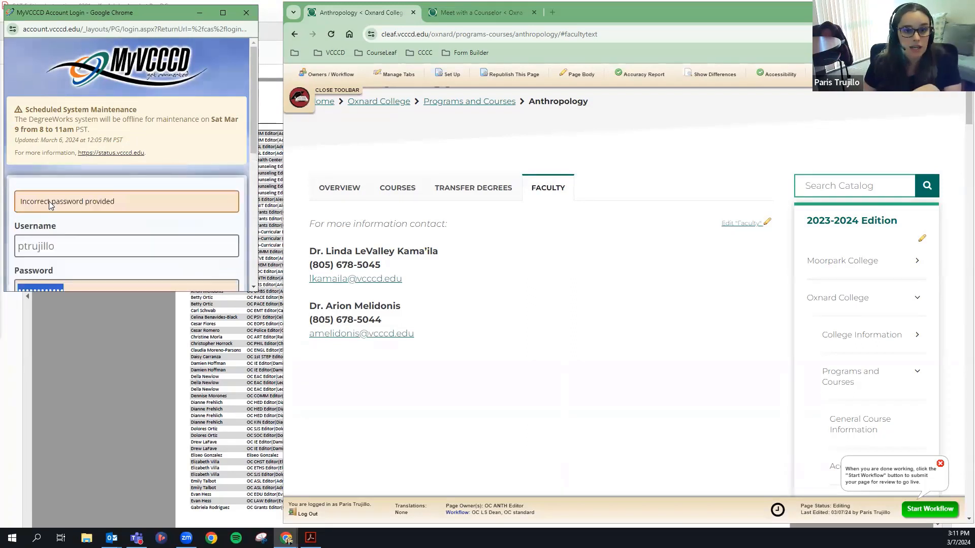
scroll(89, 226, "down", 4)
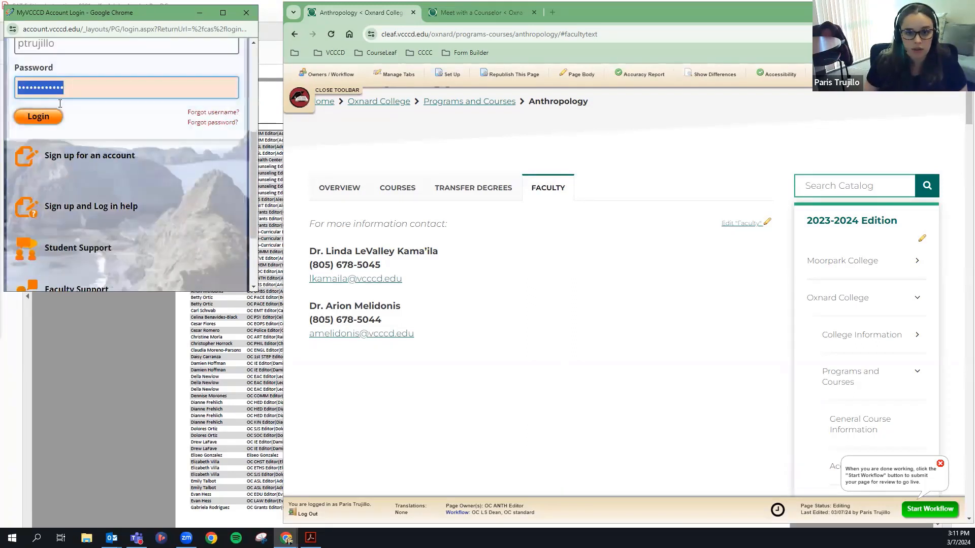
type("••••••••••••")
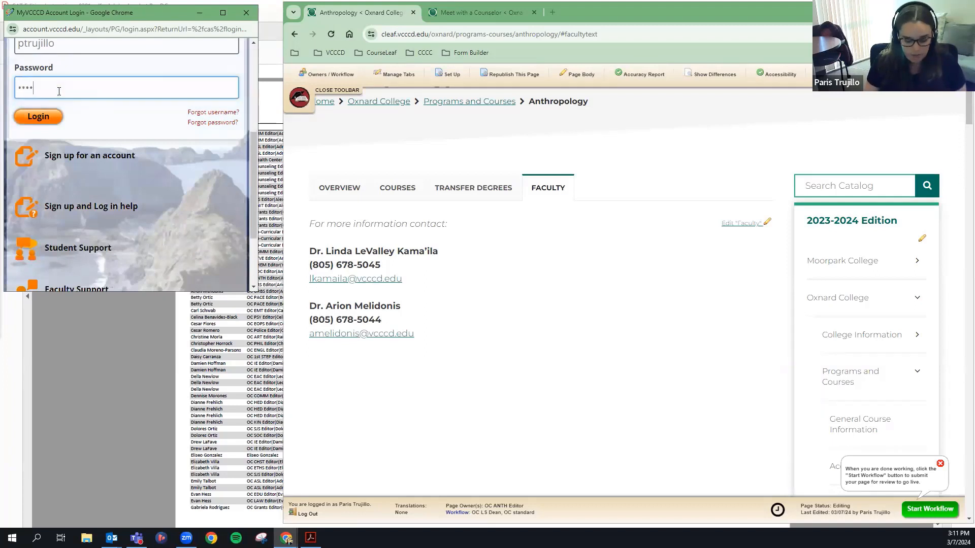
key("Return")
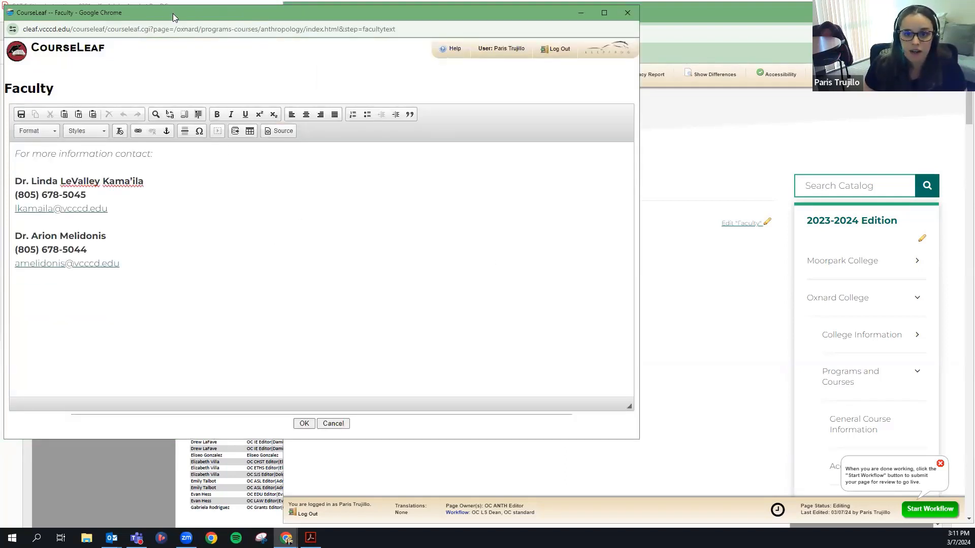
Close the Faculty editor without changes, then hide and restore the page editing toolbar.
left_click_drag(173, 17, 245, 79)
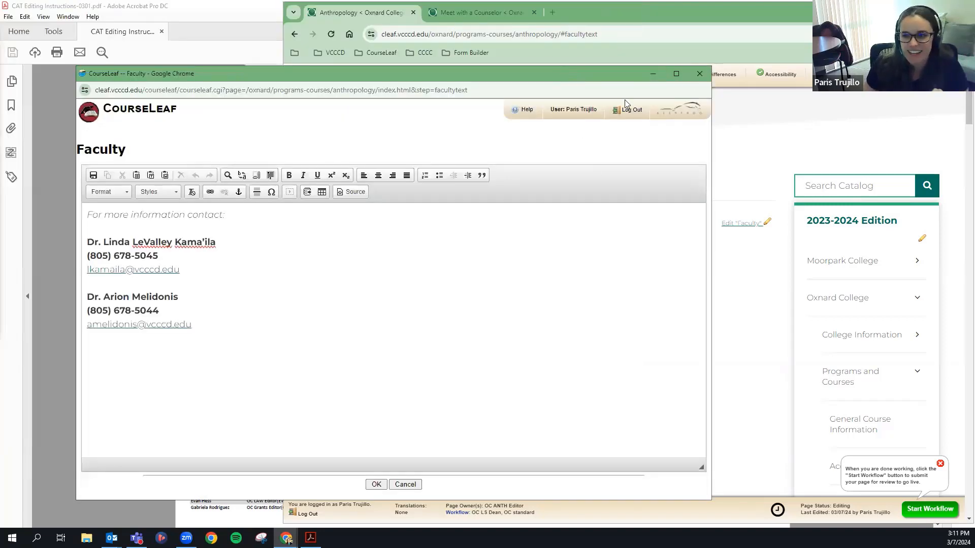
left_click(701, 74)
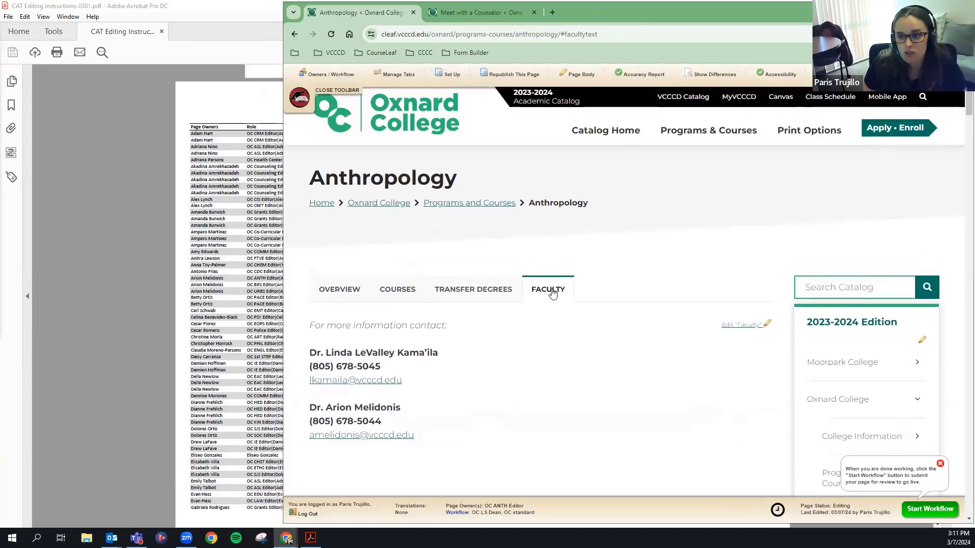
left_click(335, 90)
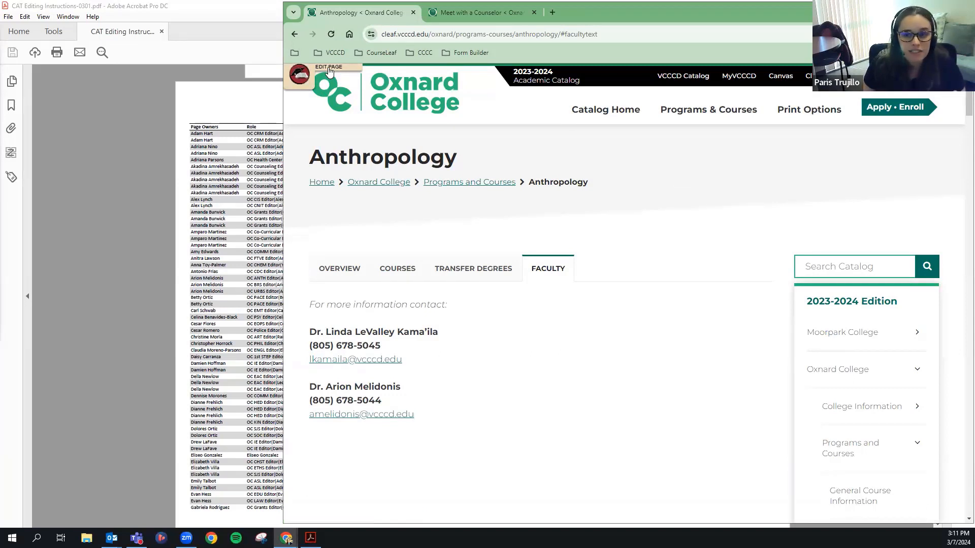
left_click(300, 75)
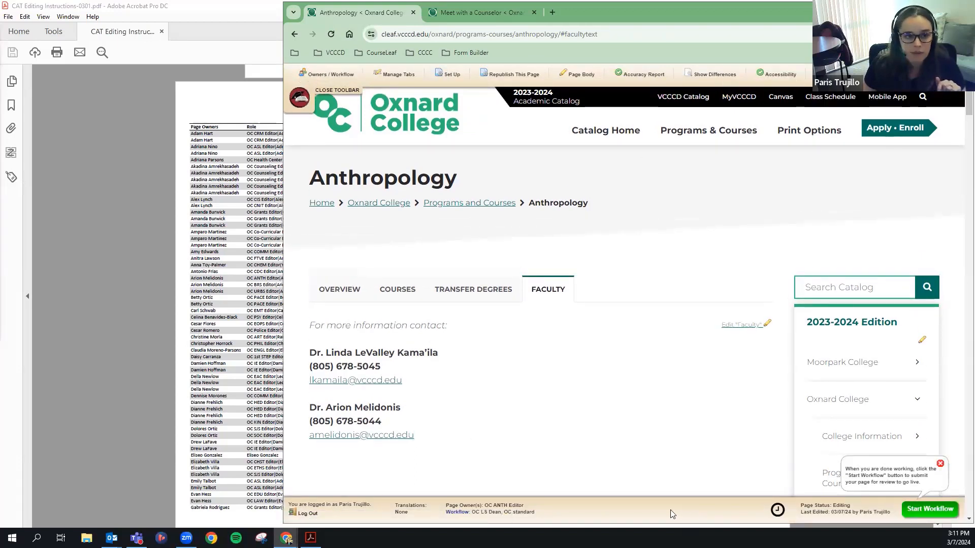
scroll(655, 487, "down", 1)
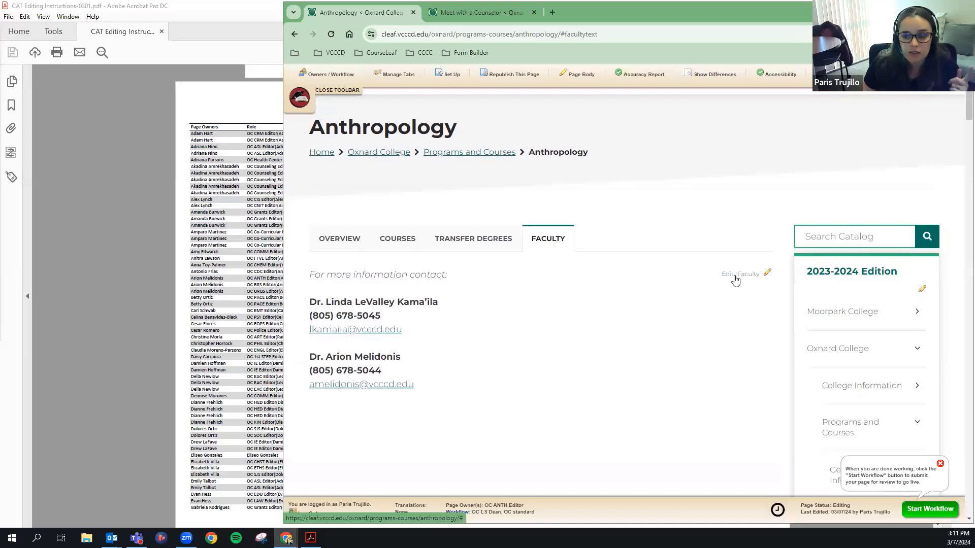
Return from Overview to the Faculty contacts and open the Faculty section editor.
left_click(340, 241)
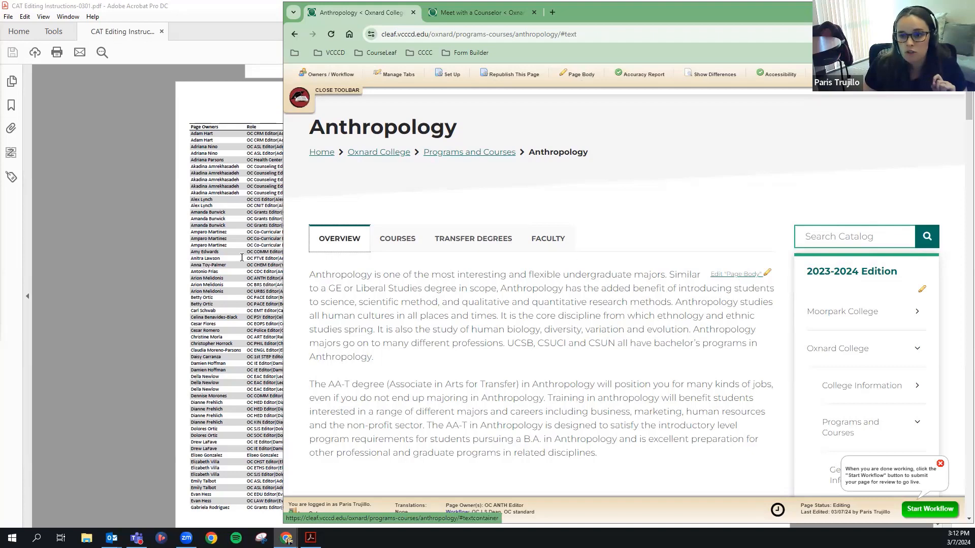
scroll(365, 258, "down", 2)
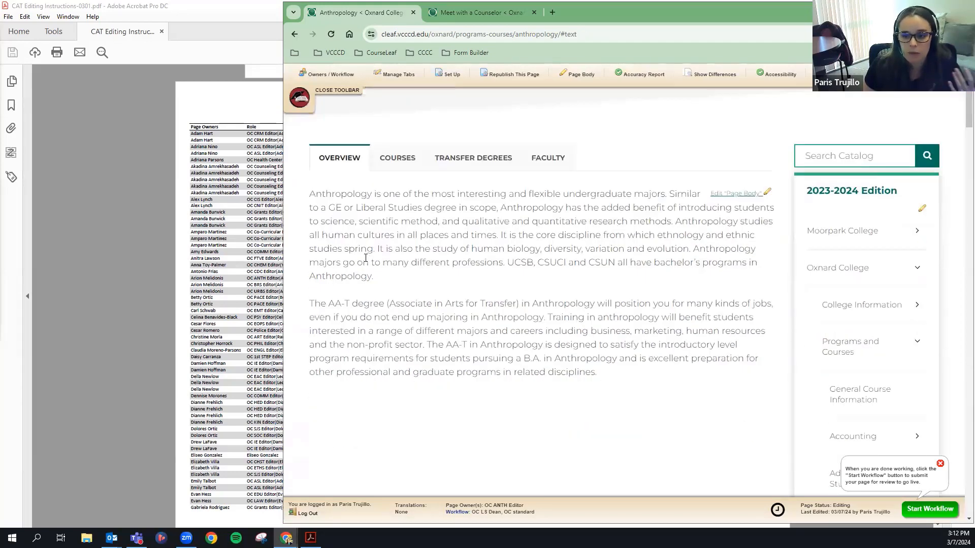
scroll(365, 258, "down", 2)
scroll(615, 311, "up", 3)
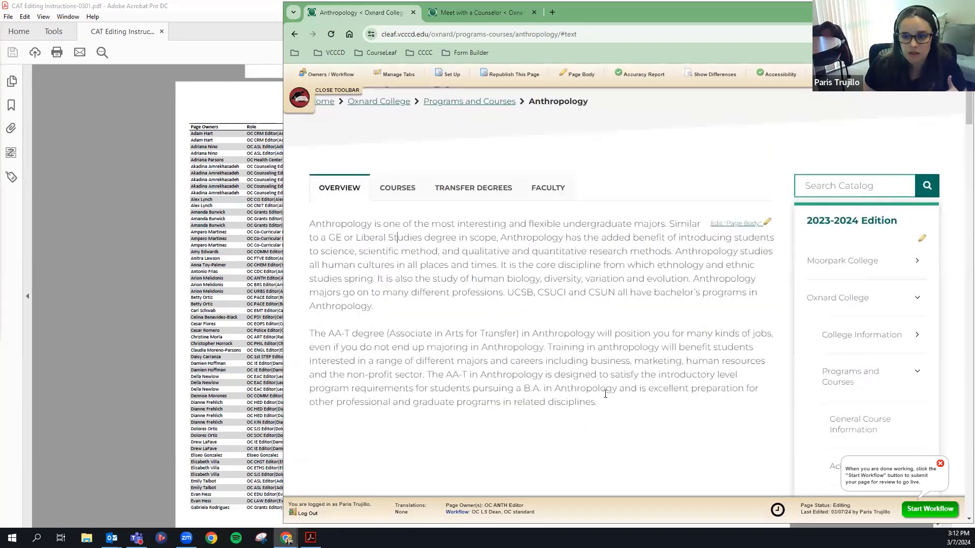
left_click(555, 194)
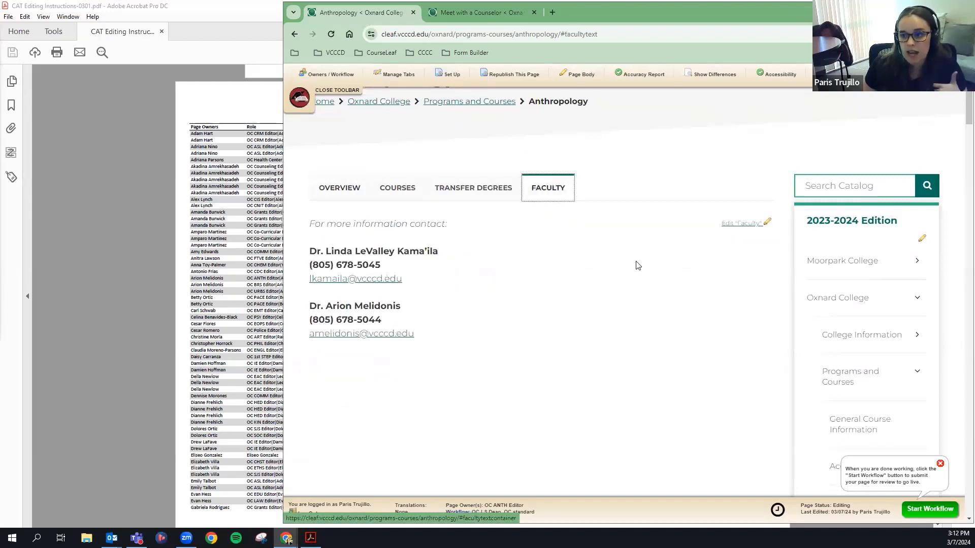
left_click_drag(318, 251, 531, 274)
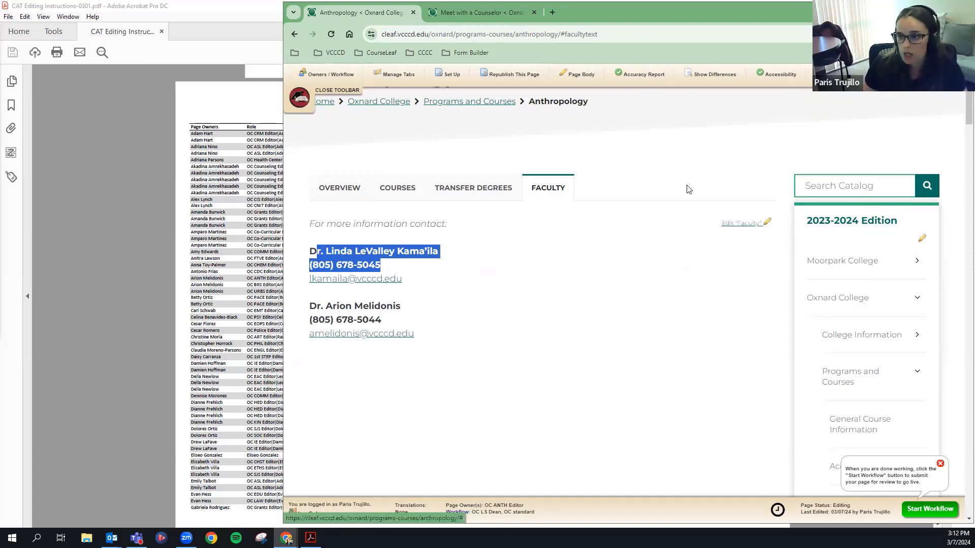
left_click(741, 224)
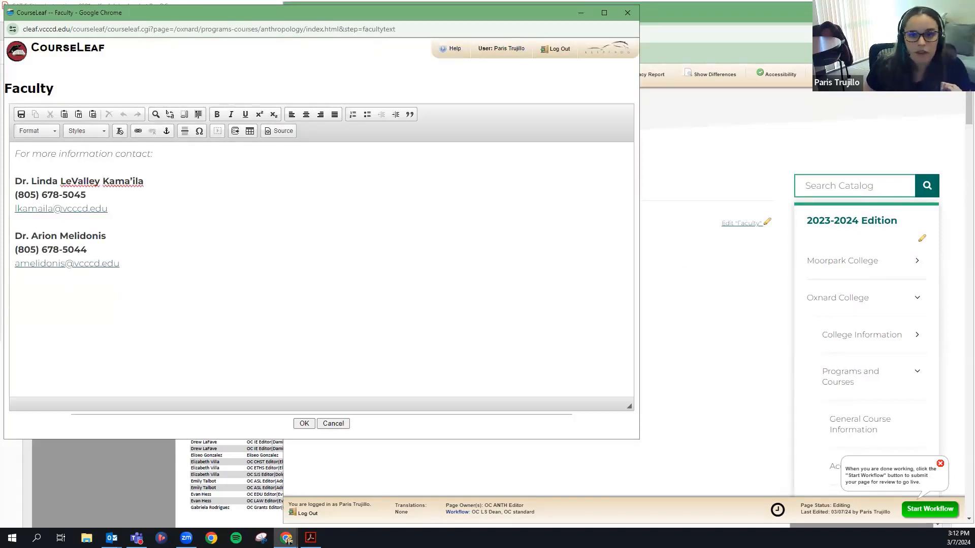
Delete the first faculty contact, add the line 'New faculty person', and confirm with OK.
left_click_drag(108, 209, 15, 181)
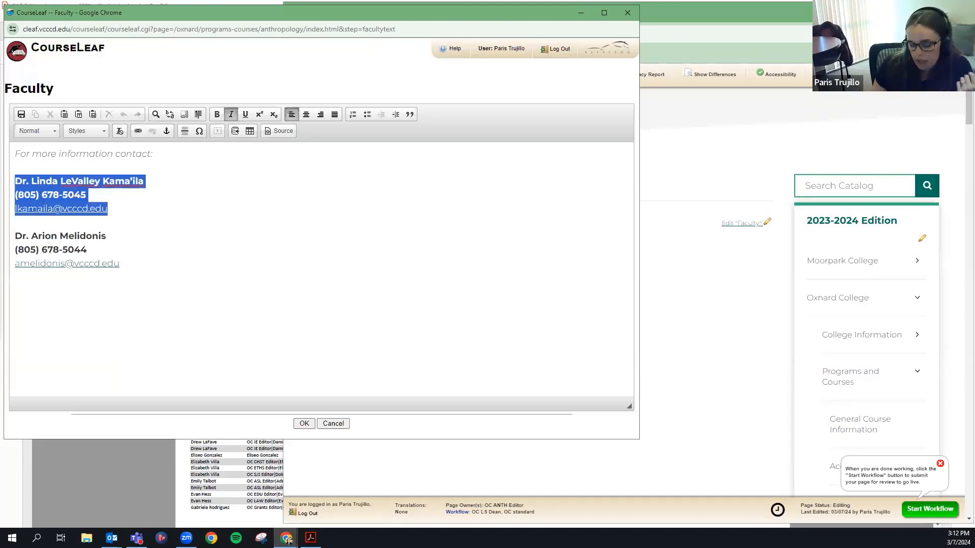
key("BackSpace")
key("BackSpace")
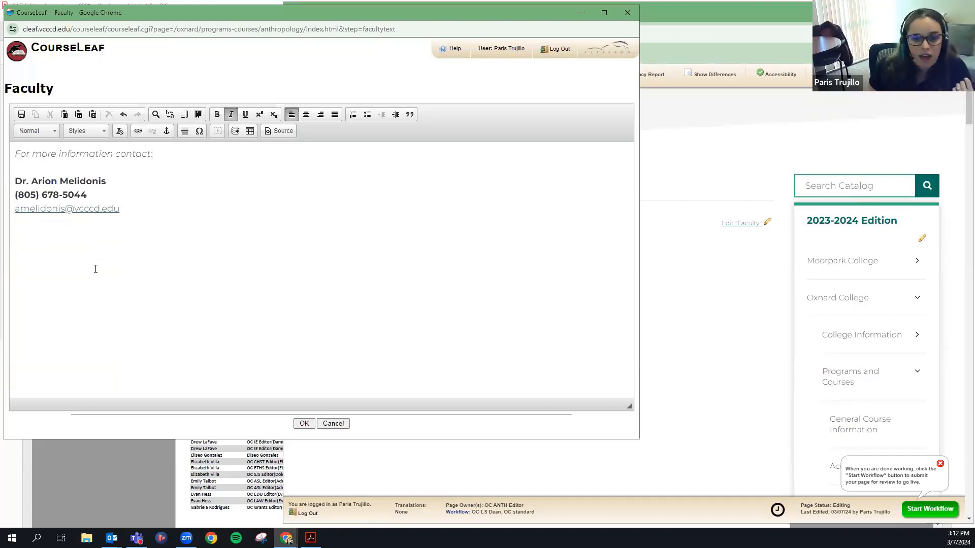
left_click(141, 233)
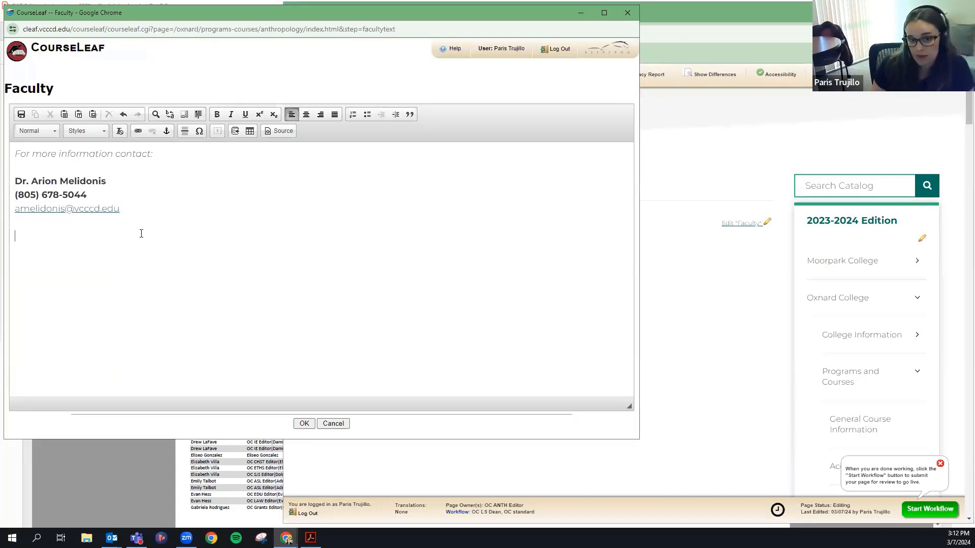
type("New f")
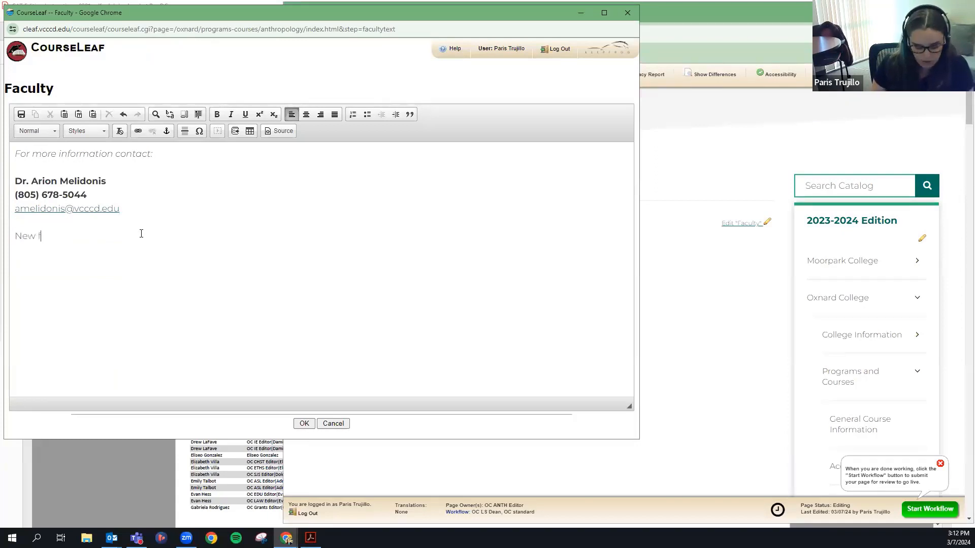
type("aculty person")
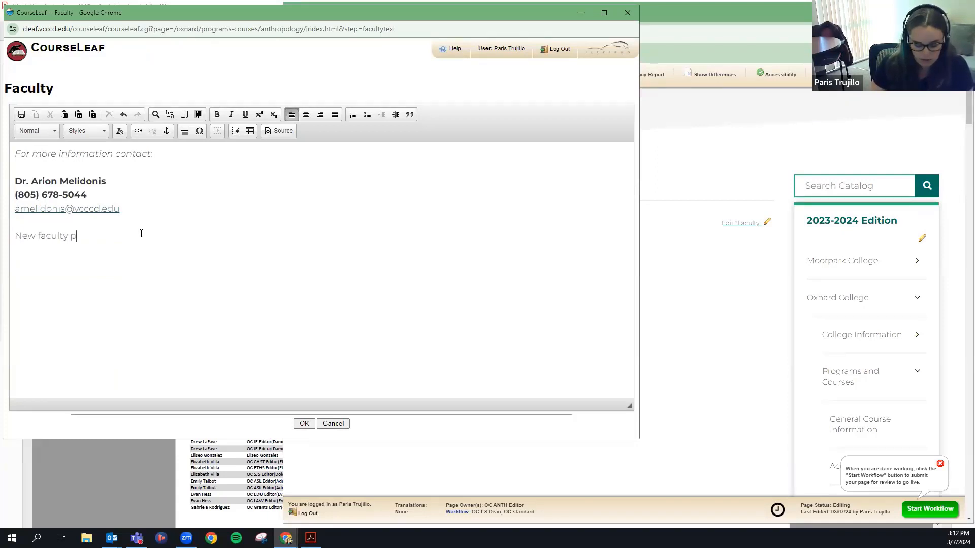
left_click(304, 423)
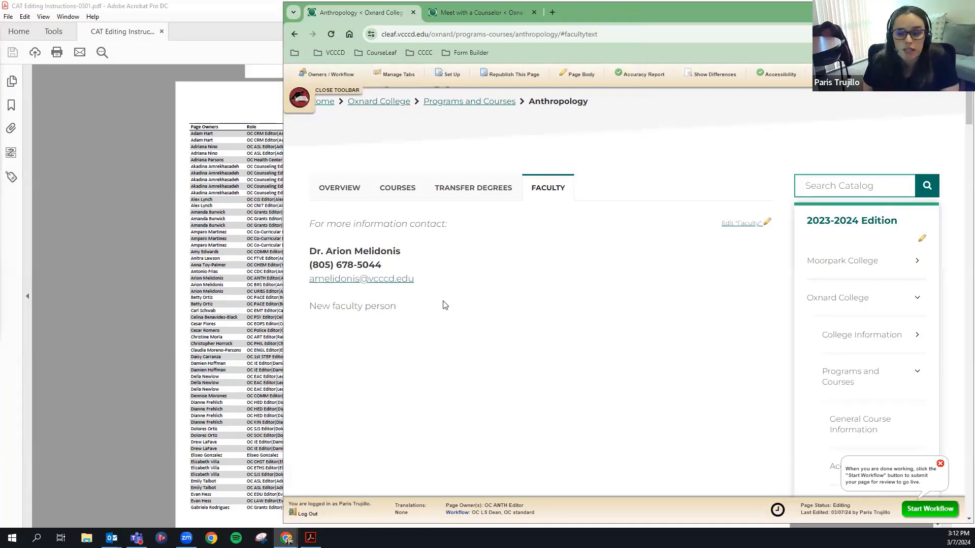
Reopen the Faculty editor, delete the 'New faculty person' line, and save.
left_click(741, 224)
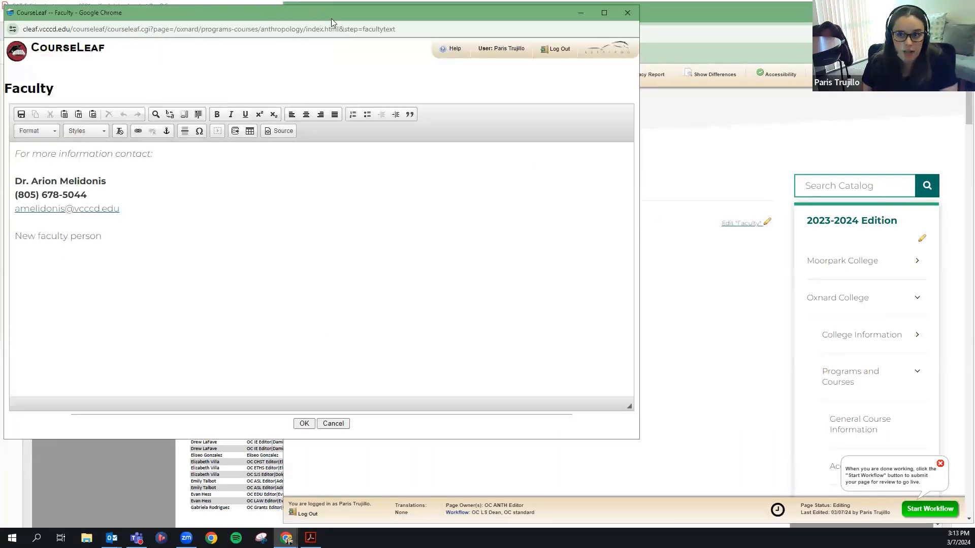
left_click_drag(131, 241, 5, 237)
key("Delete")
left_click(303, 424)
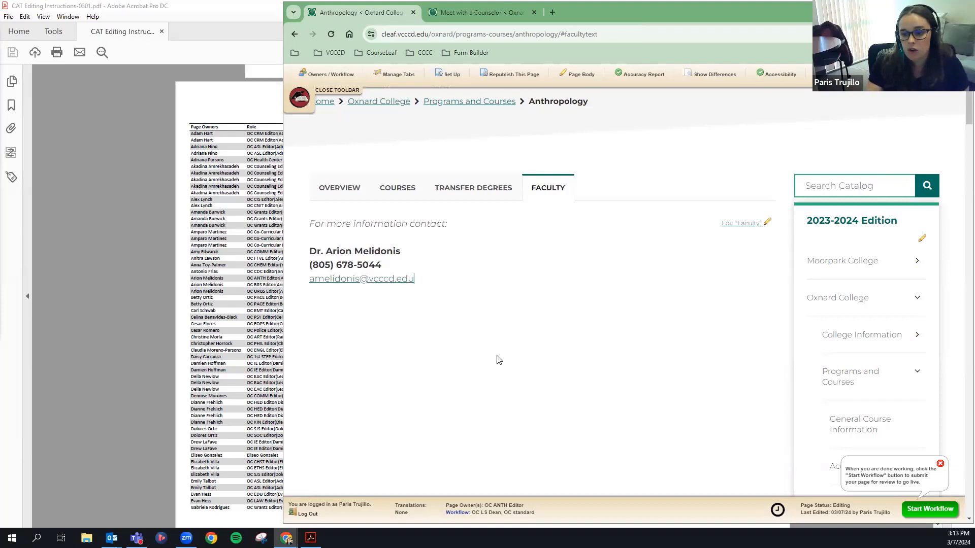
Clear the stray workflow-value selection and switch to the Anthropology Overview tab.
left_click_drag(539, 511, 446, 515)
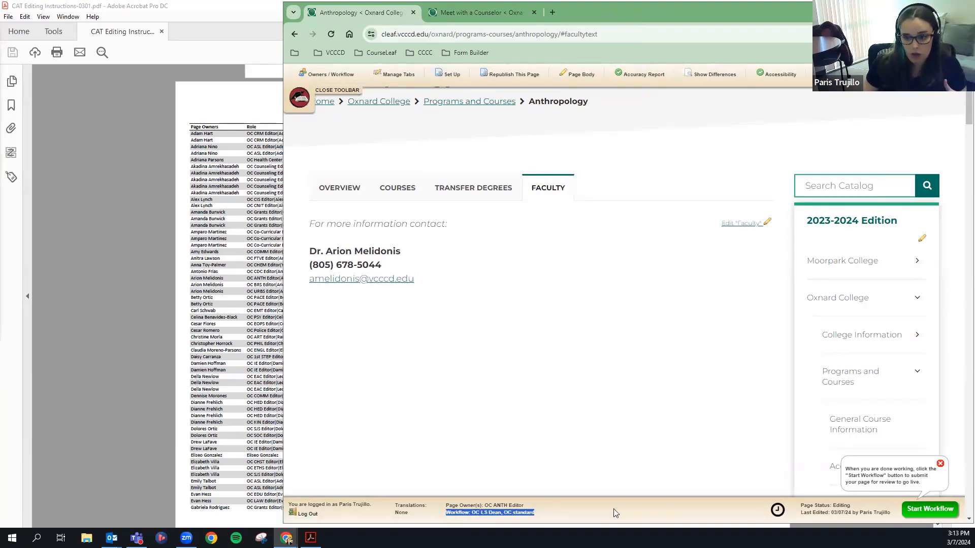
left_click(482, 513)
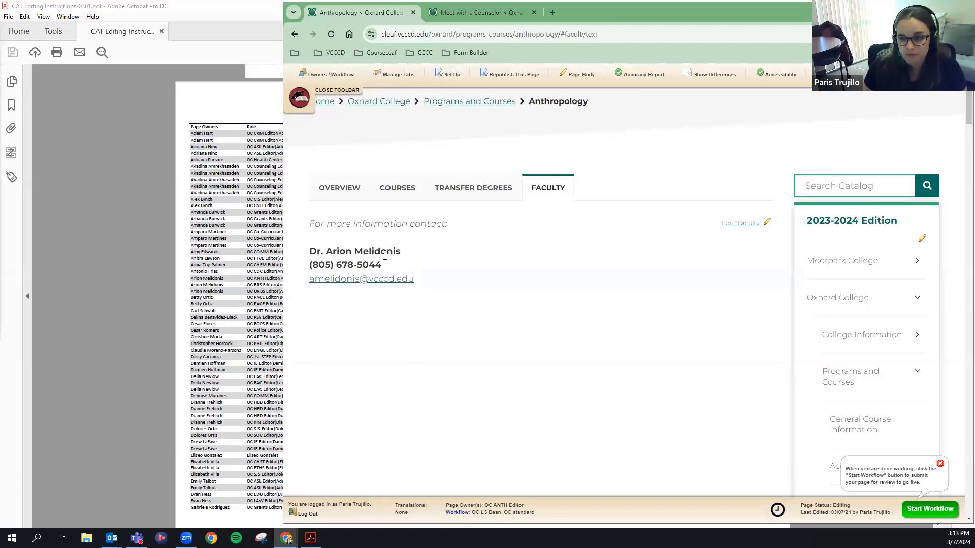
left_click(347, 197)
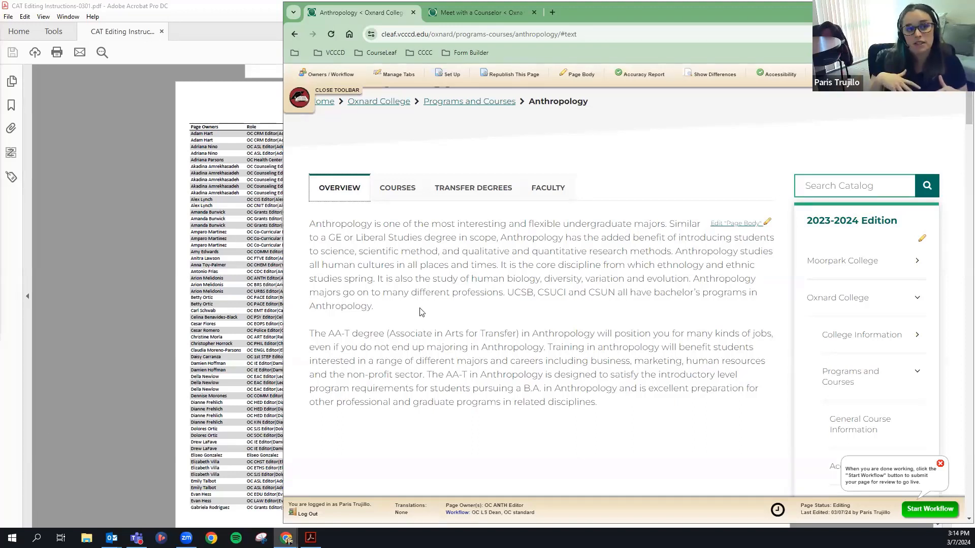
Scroll up to the Anthropology heading and widen the browser leftward over the PDF.
scroll(420, 312, "up", 1)
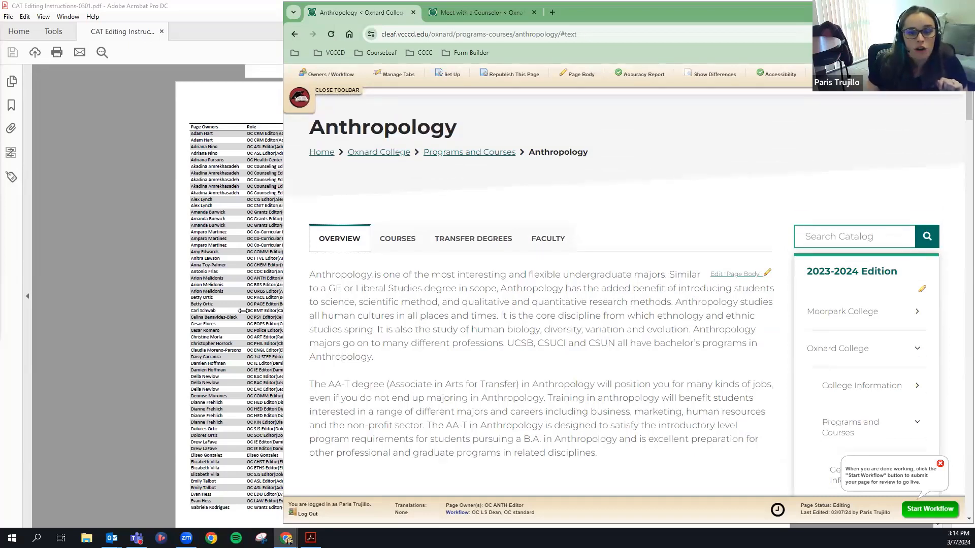
left_click_drag(242, 311, 71, 312)
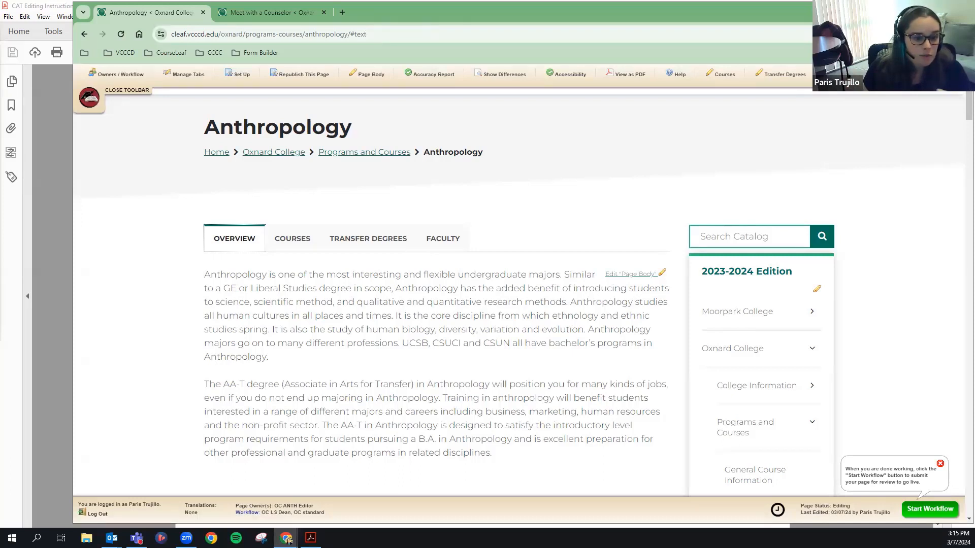
On Meet with a Counselor, enable editing, open the page body editor, then cancel unchanged.
left_click(268, 11)
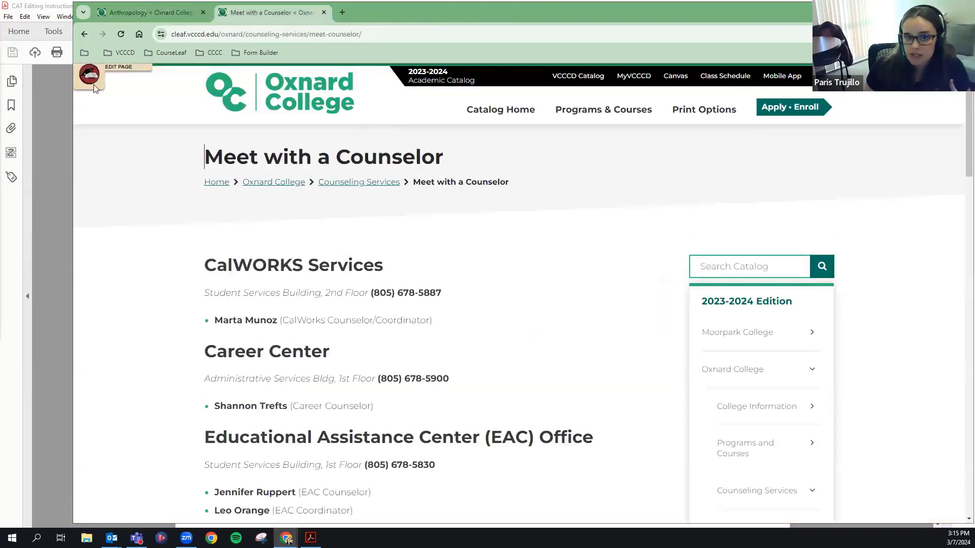
left_click(94, 78)
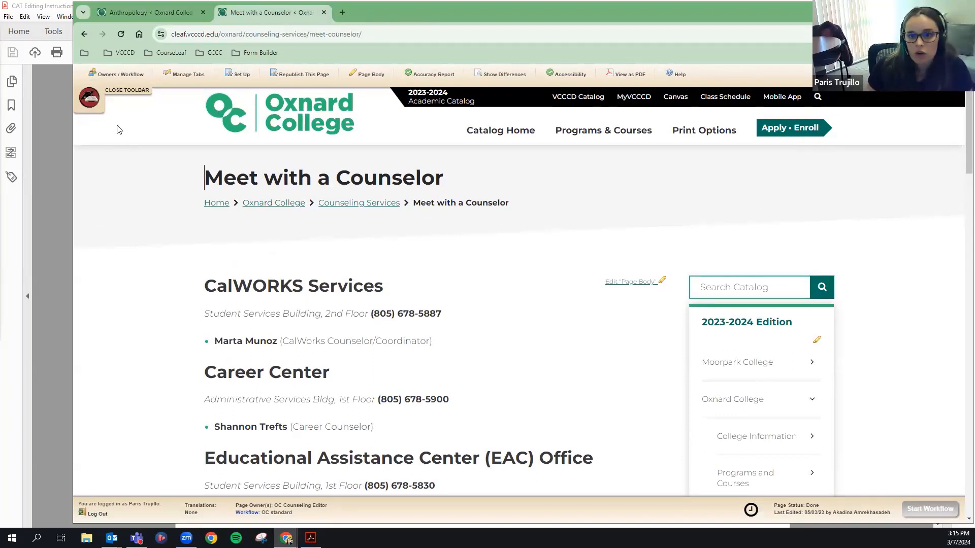
left_click(90, 99)
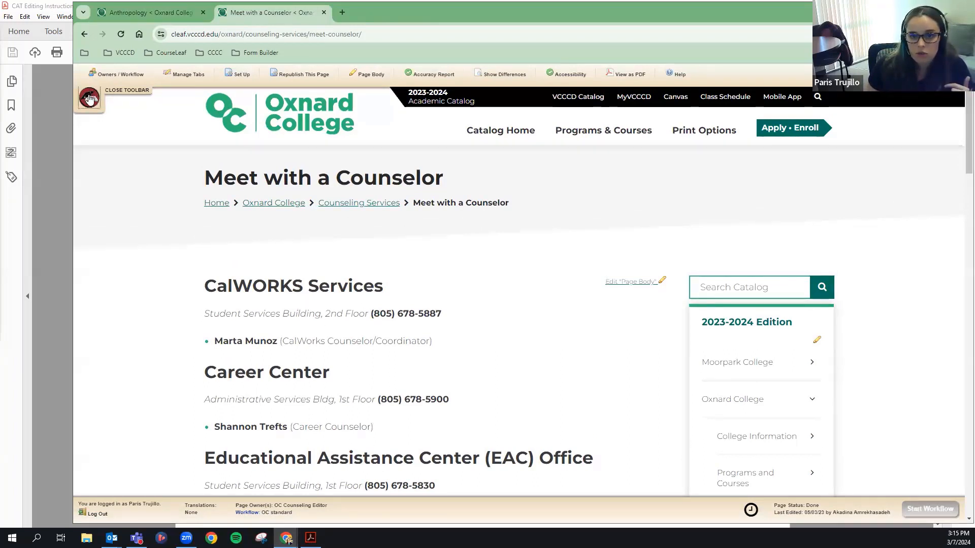
left_click(89, 77)
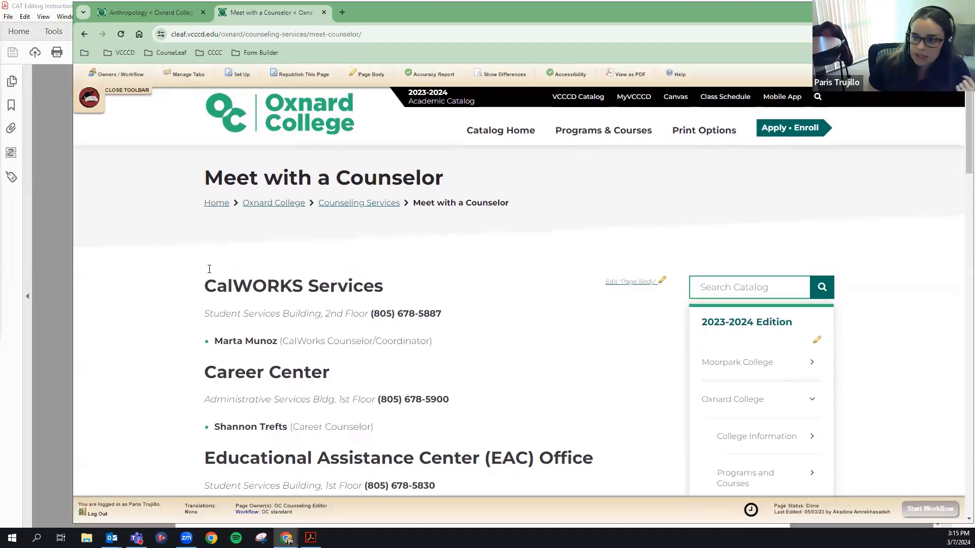
left_click(639, 285)
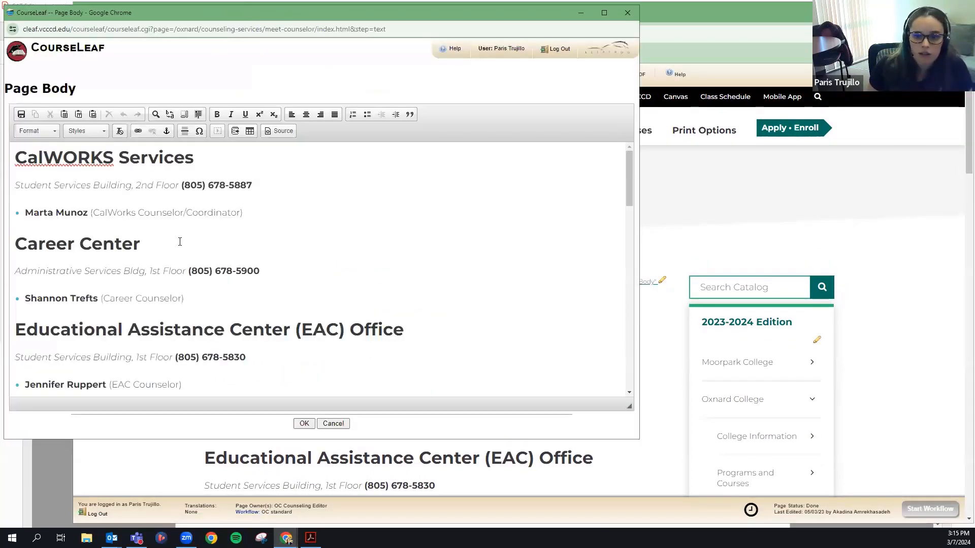
double_click(84, 298)
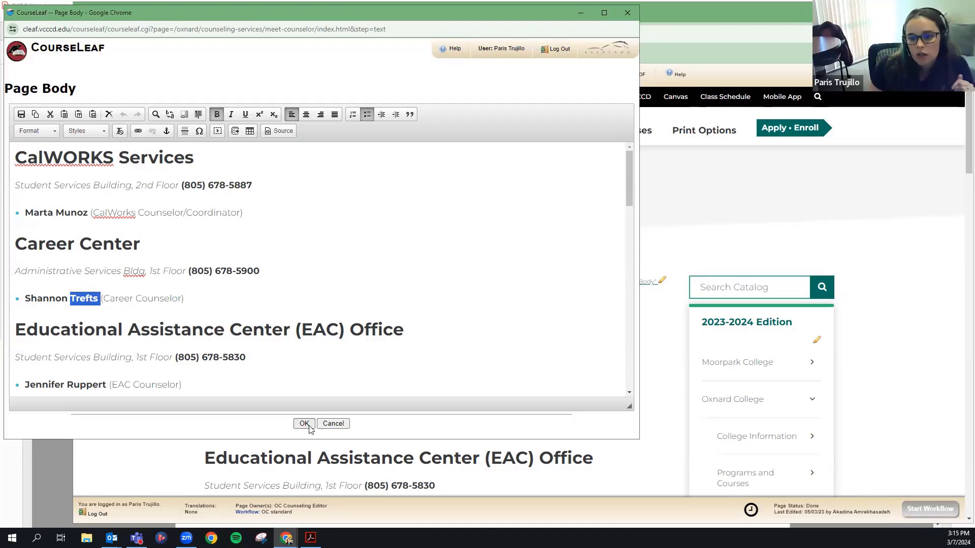
left_click(333, 423)
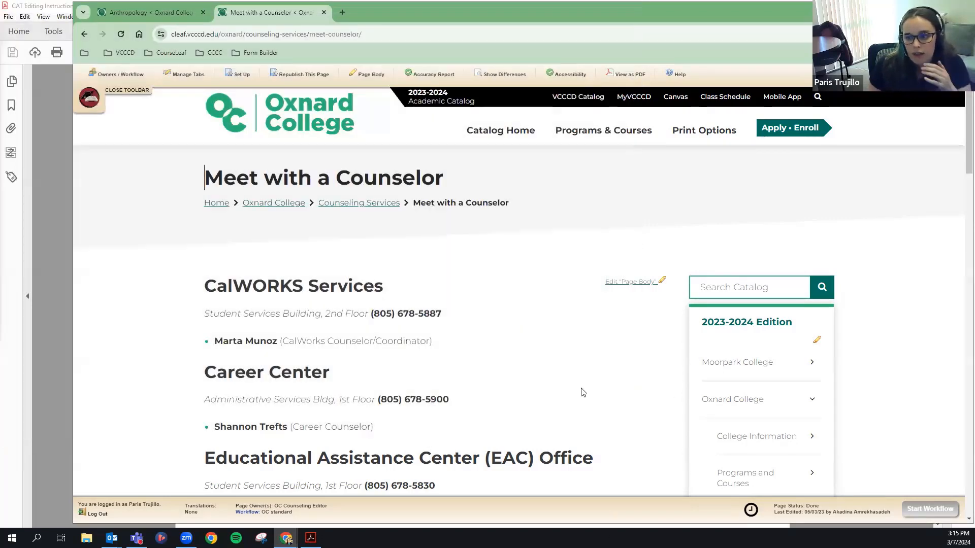
Return to the Anthropology tab and bring the CAT instructions PDF to the front.
scroll(837, 467, "down", 6)
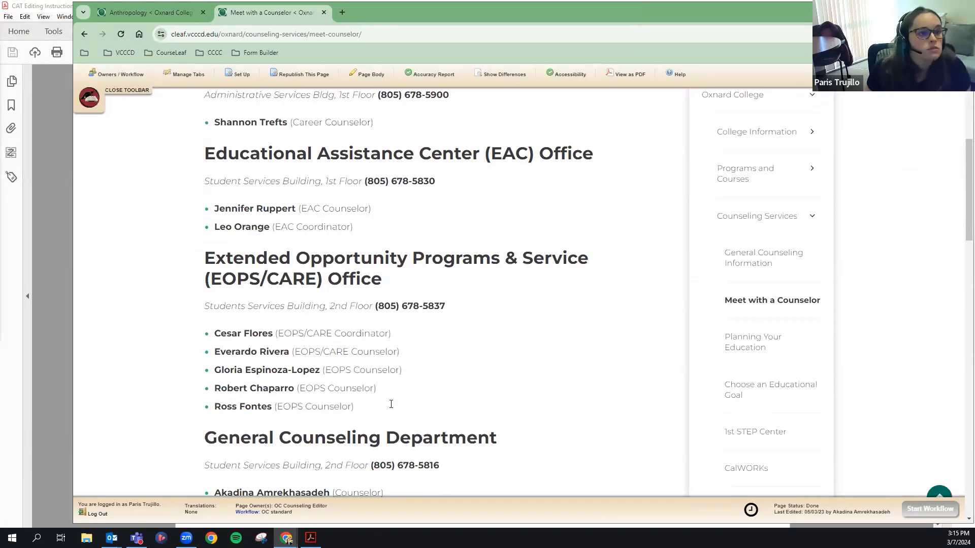
scroll(442, 351, "down", 7)
scroll(513, 366, "up", 5)
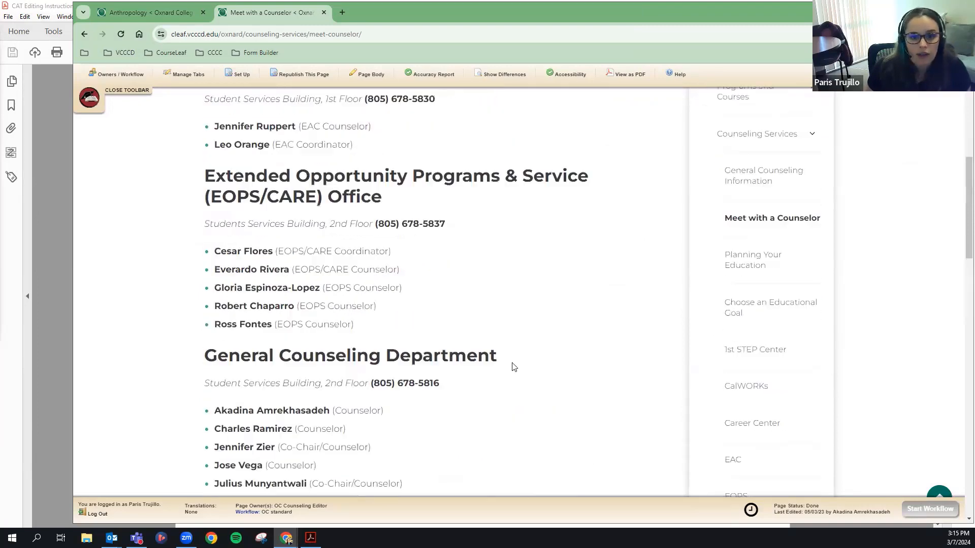
scroll(513, 367, "up", 8)
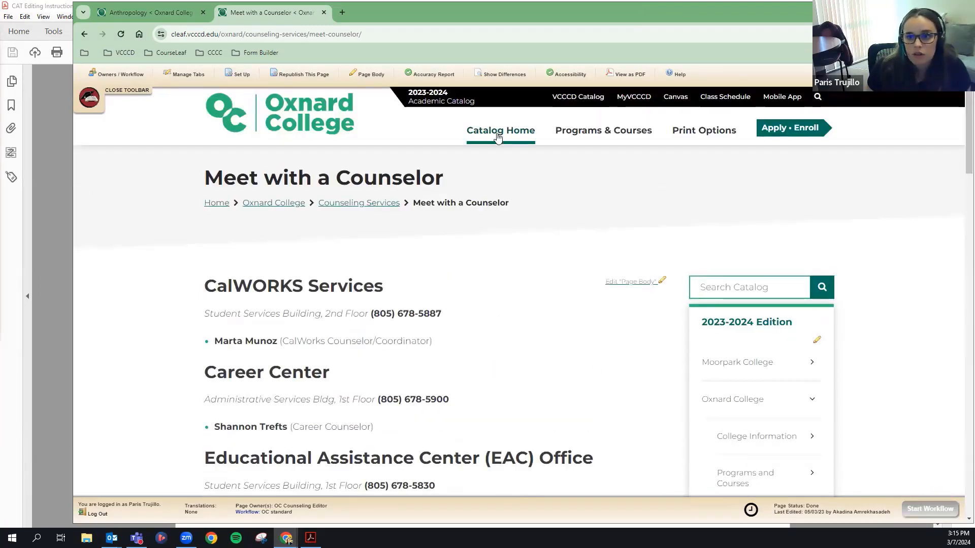
left_click(181, 13)
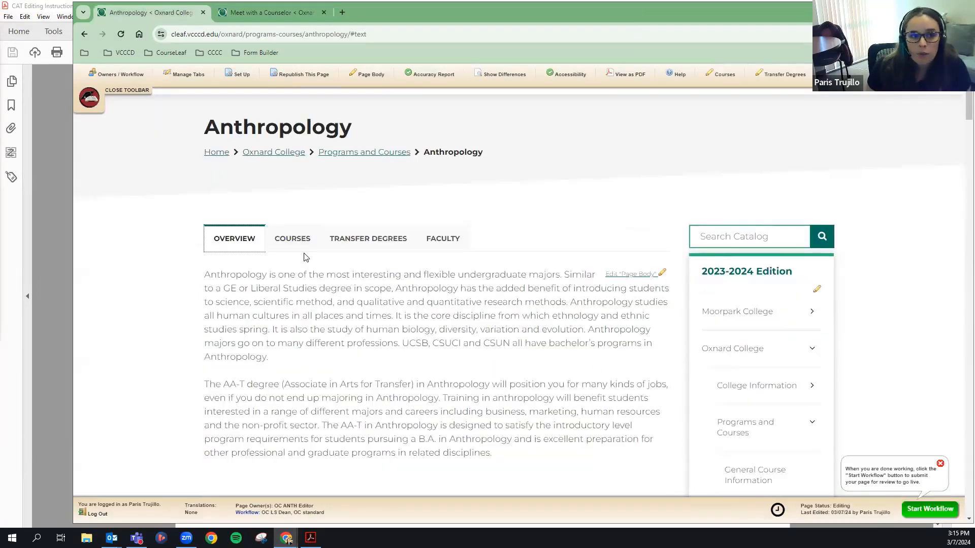
left_click(60, 207)
Scroll the PDF from the top through steps 1–6 to the April 26th workflow note and video links.
left_click(936, 261)
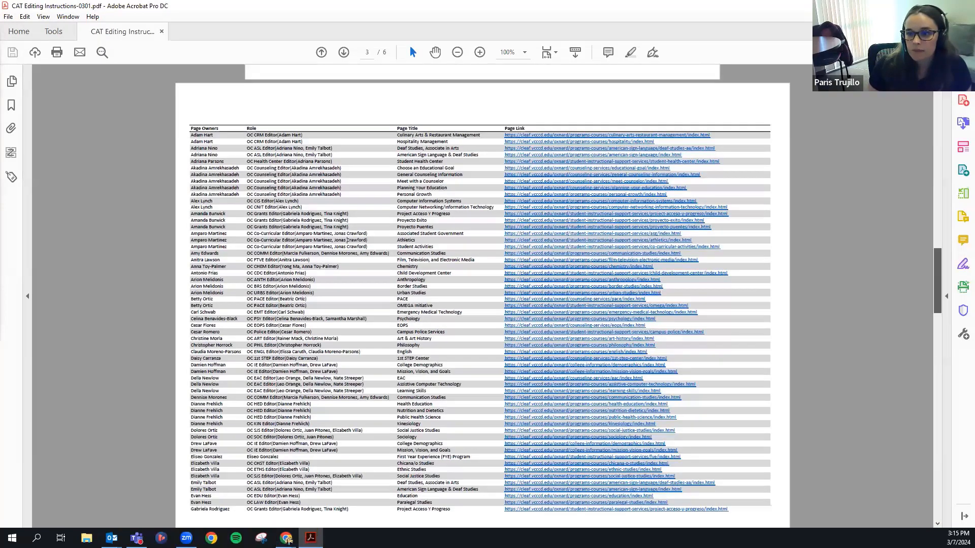
left_click_drag(935, 265, 921, 97)
scroll(457, 254, "down", 1)
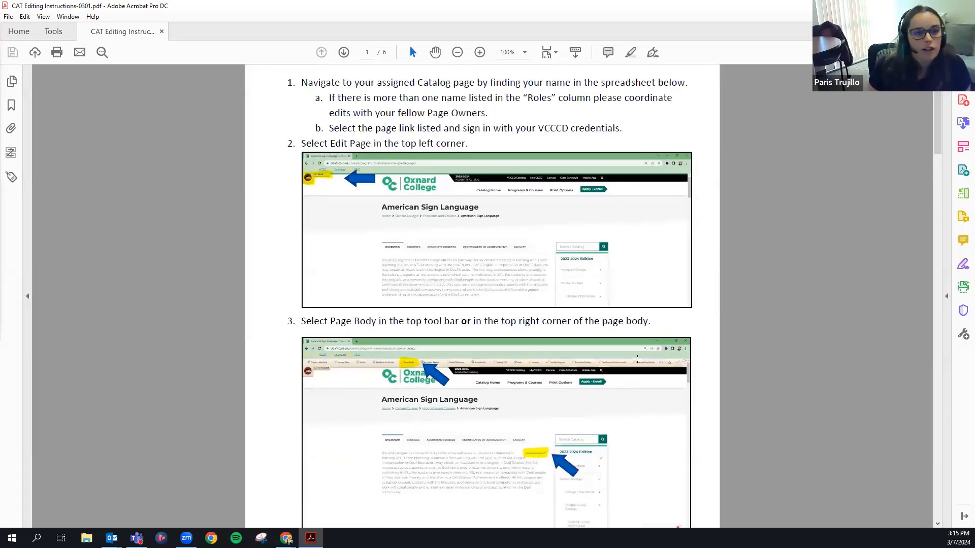
scroll(763, 428, "down", 5)
scroll(731, 377, "down", 5)
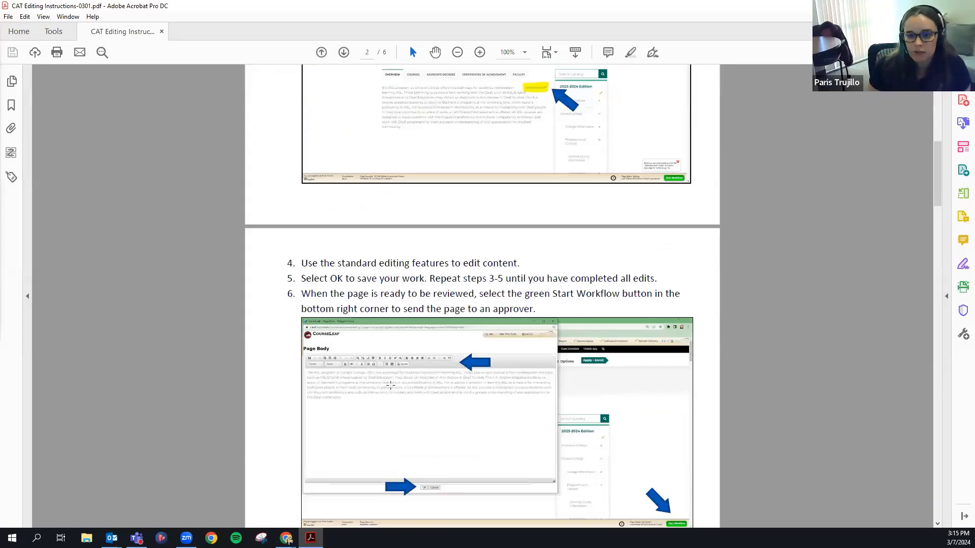
scroll(526, 401, "down", 3)
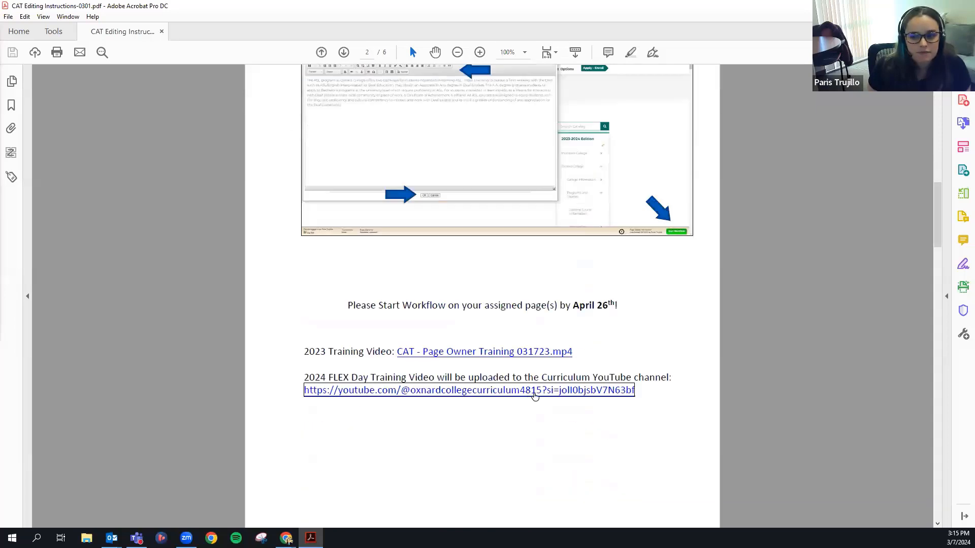
scroll(521, 438, "down", 1)
scroll(522, 438, "down", 2)
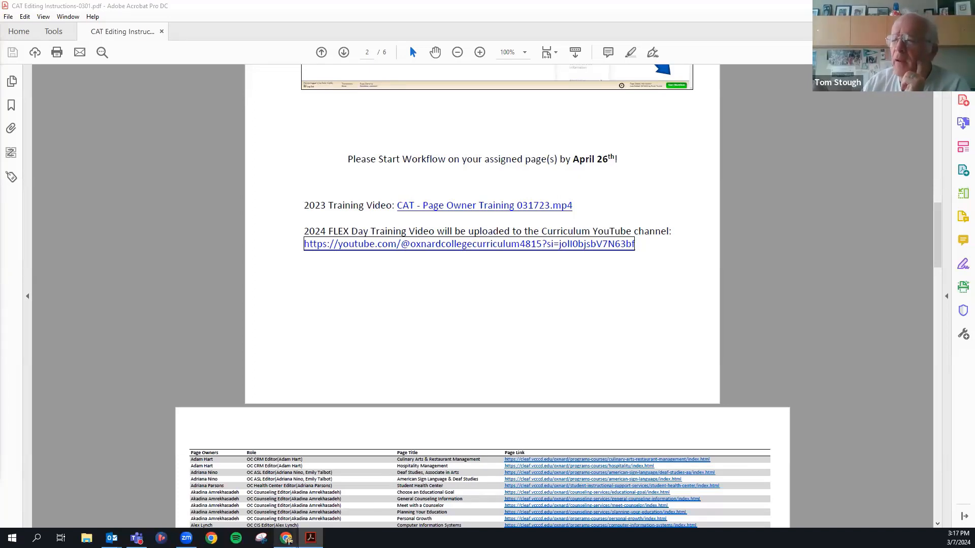
Scroll the PDF's page owners table down to its final rows on page 6, ending at Chemistry.
mouse_move(287, 539)
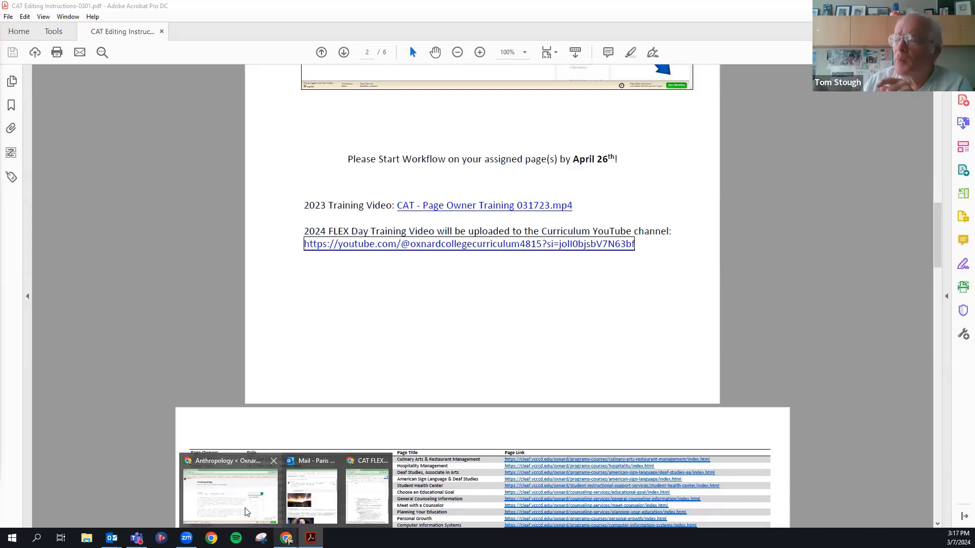
scroll(597, 399, "down", 1)
scroll(599, 402, "down", 15)
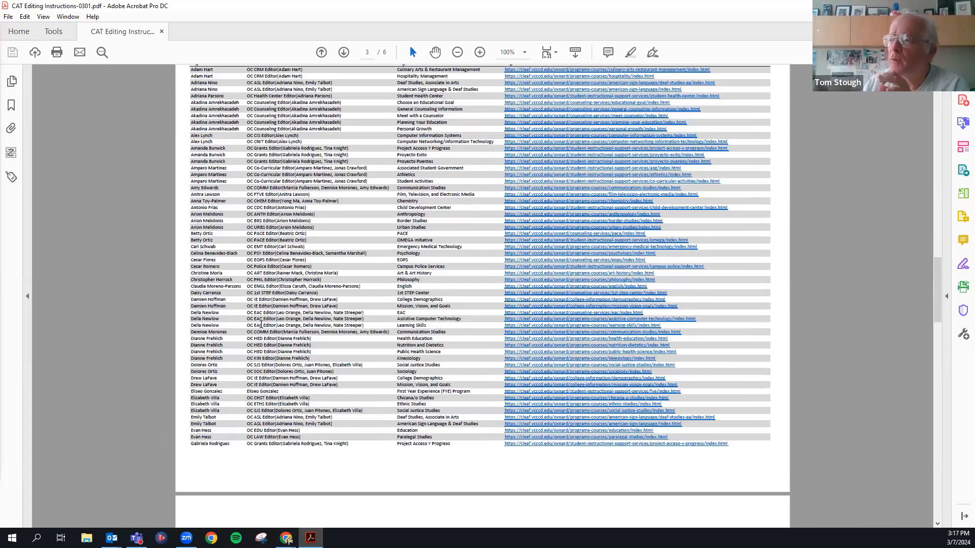
scroll(261, 325, "down", 20)
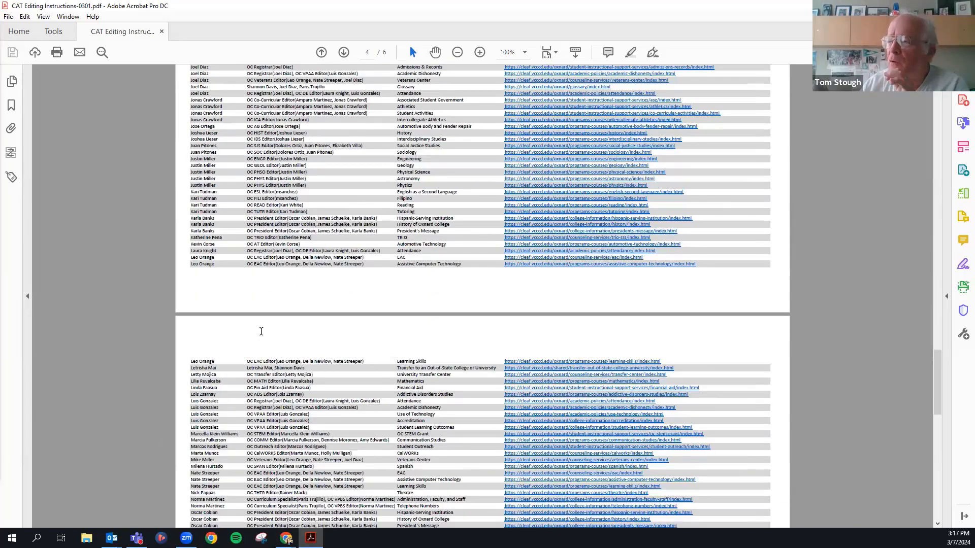
scroll(261, 331, "down", 8)
scroll(279, 380, "down", 9)
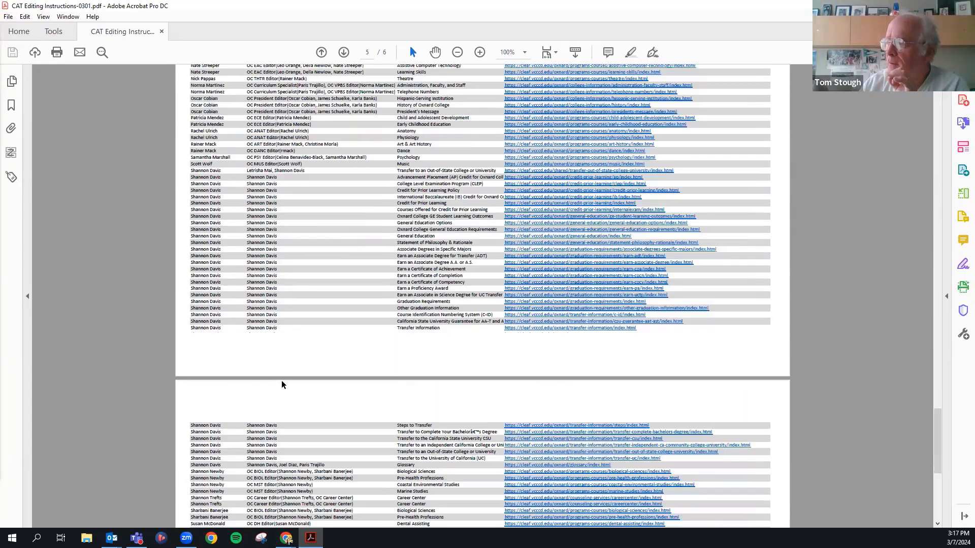
scroll(288, 385, "down", 12)
scroll(289, 387, "up", 1)
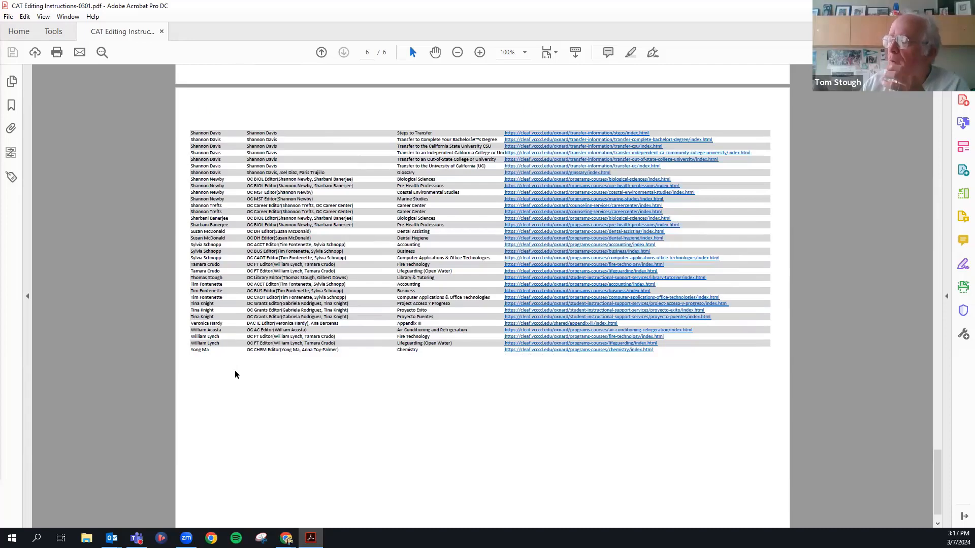